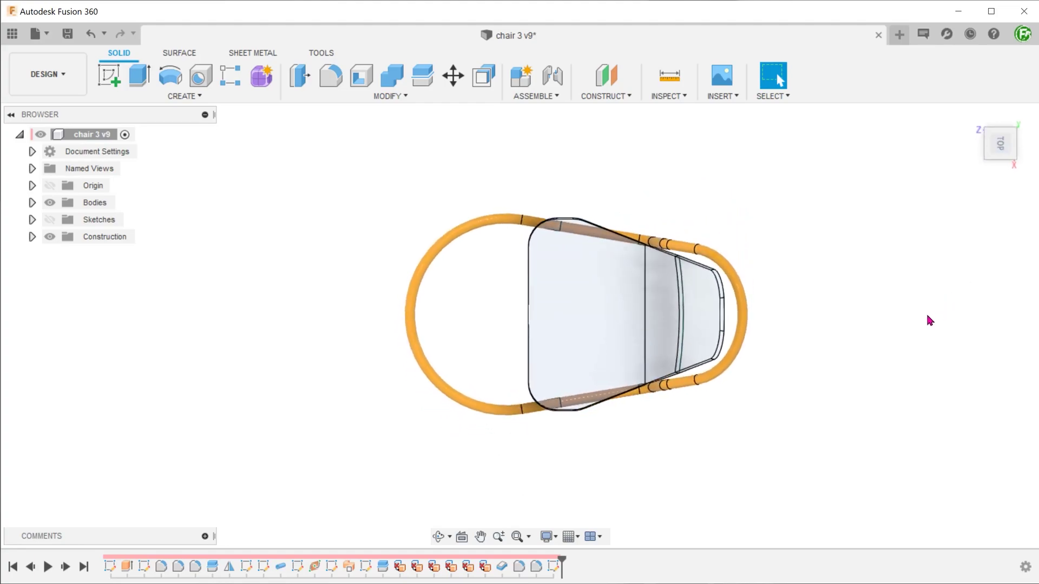
# - Hide both arc sections and the chair body, and look at the two side frames from the saved Right view
pyautogui.click(1001, 167)
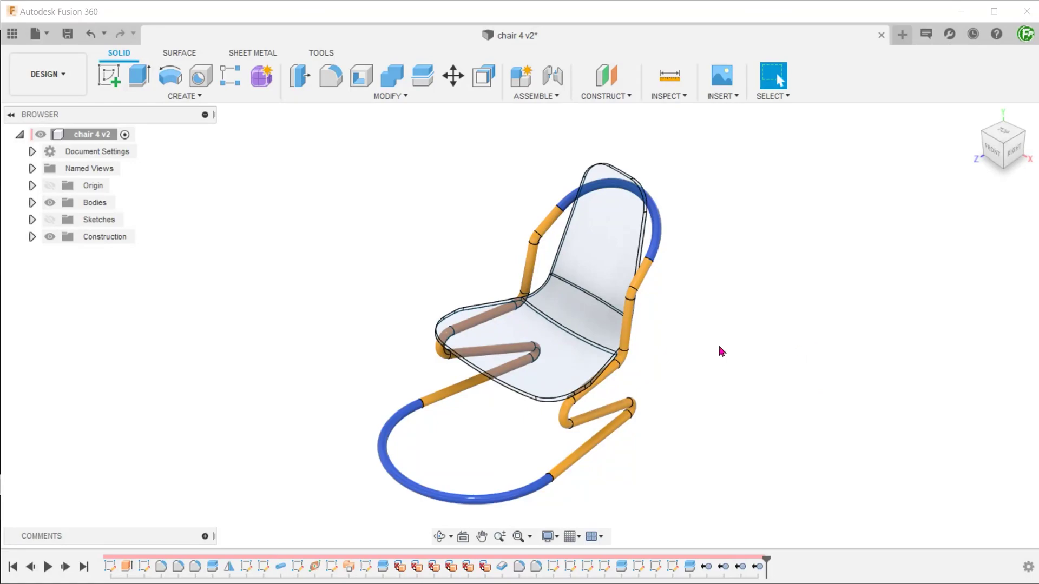
pyautogui.click(32, 203)
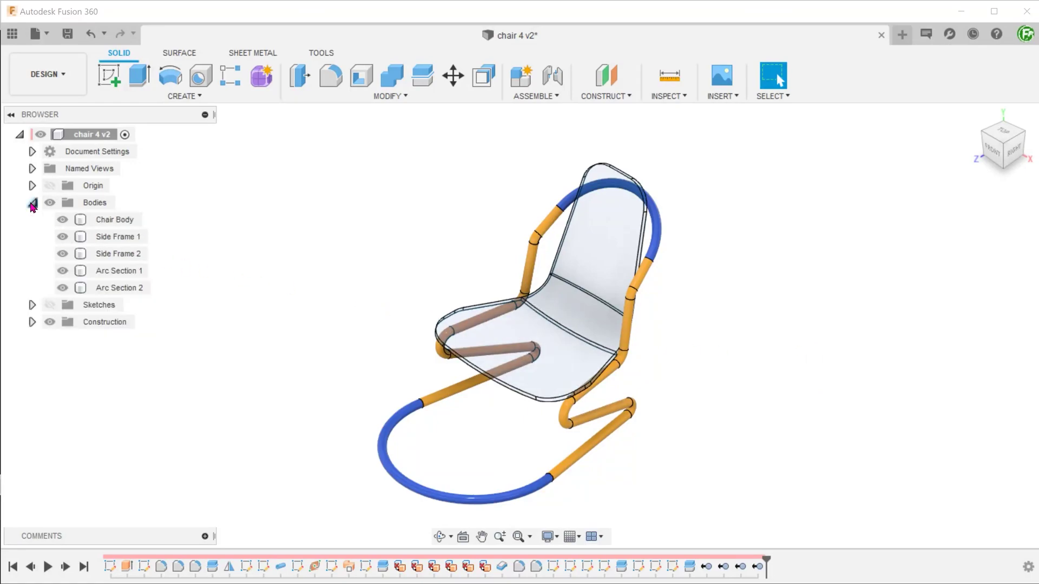
pyautogui.click(63, 272)
pyautogui.click(63, 271)
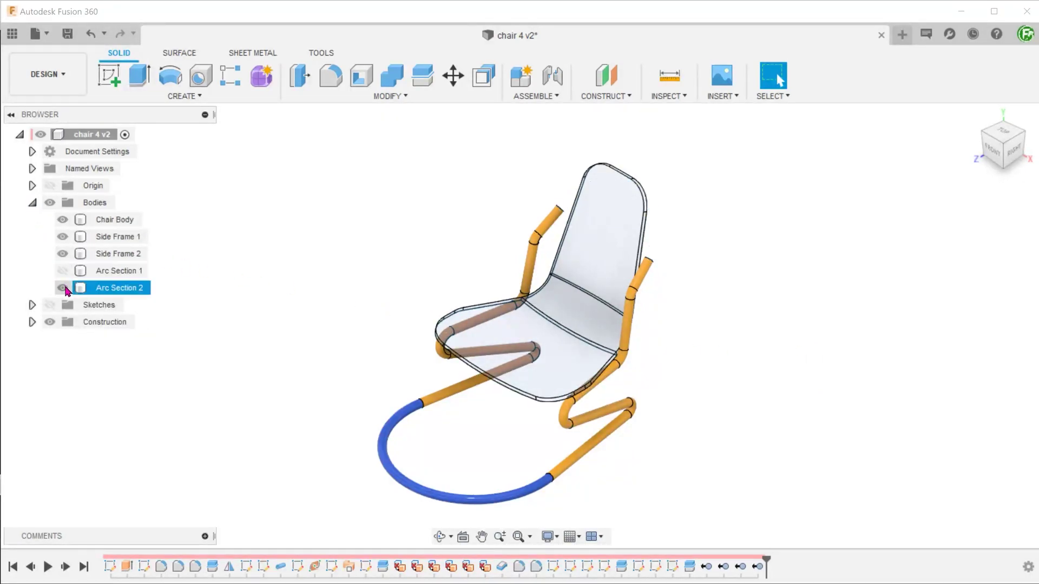
pyautogui.click(63, 288)
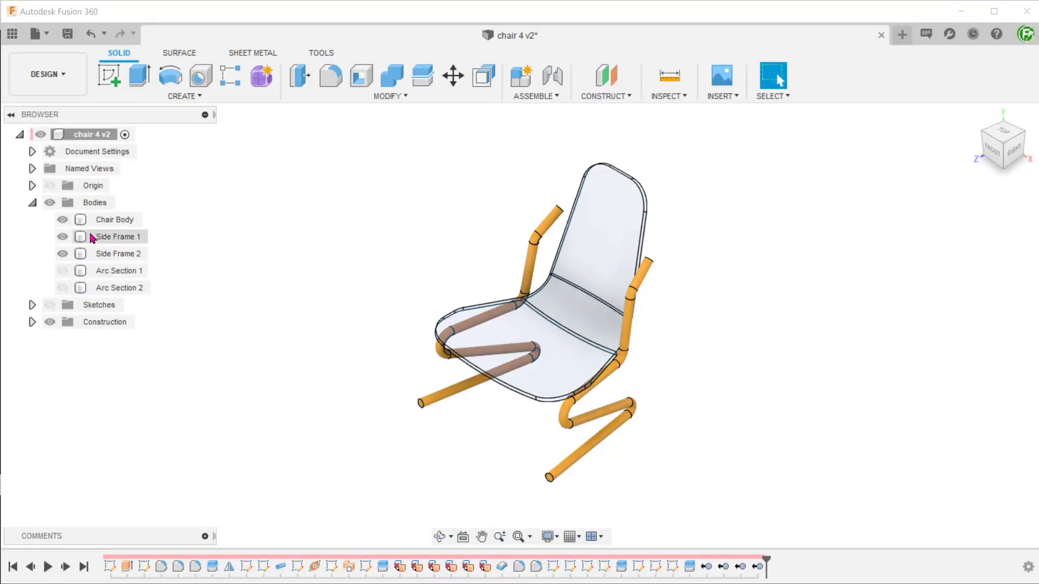
pyautogui.click(63, 219)
pyautogui.click(32, 168)
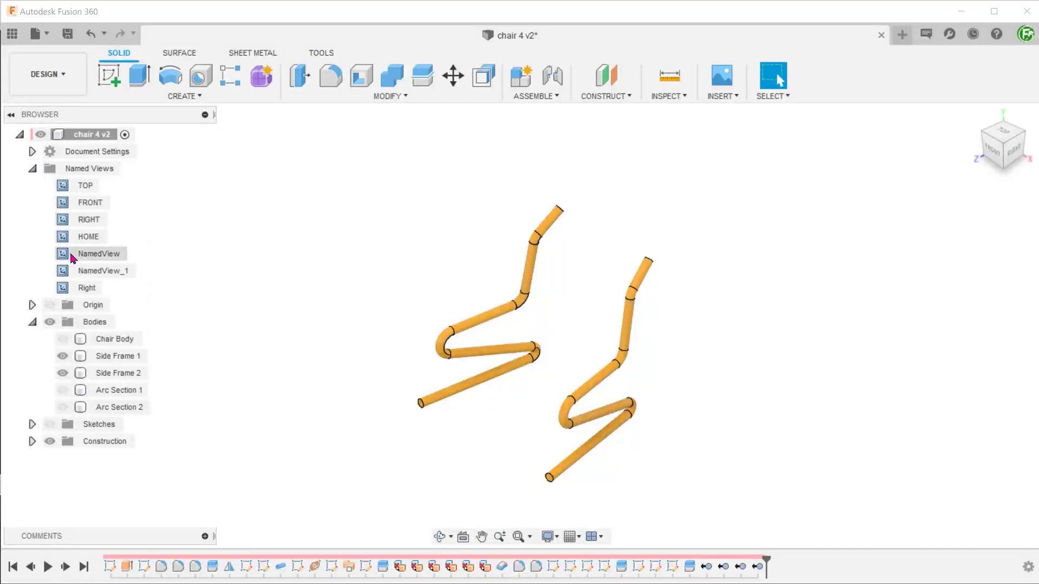
pyautogui.doubleClick(86, 288)
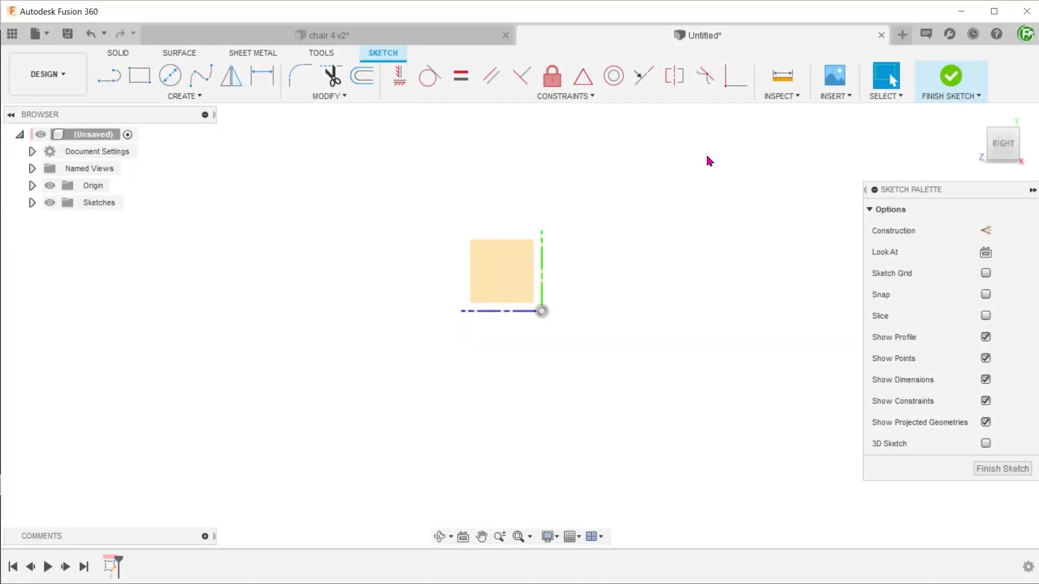
# - Sketch the frame's side profile as five connected lines: two-segment backrest down to the origin, horizontal seat, slanted leg and parallel base
pyautogui.press('l')
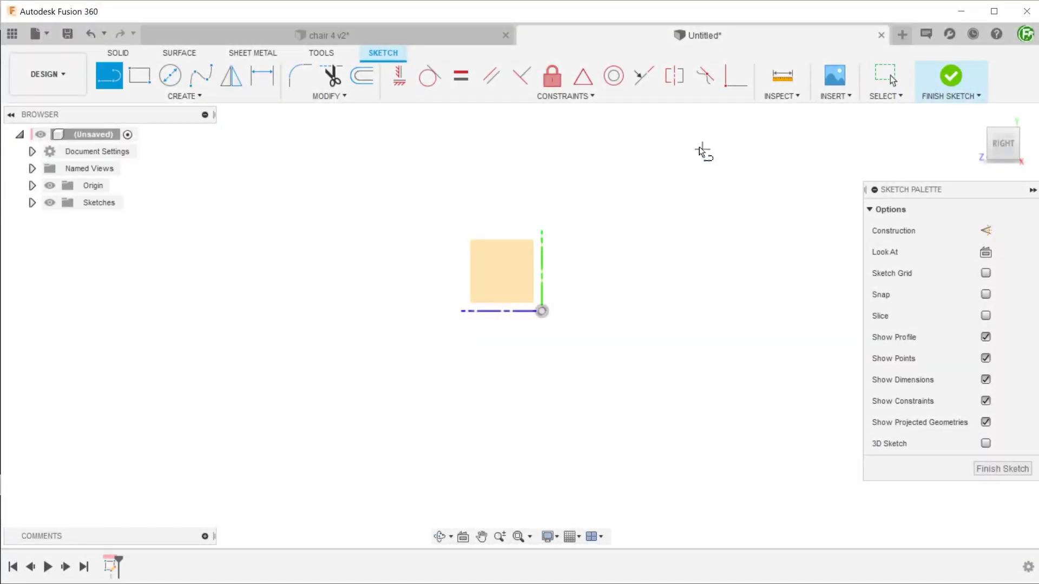
pyautogui.click(681, 133)
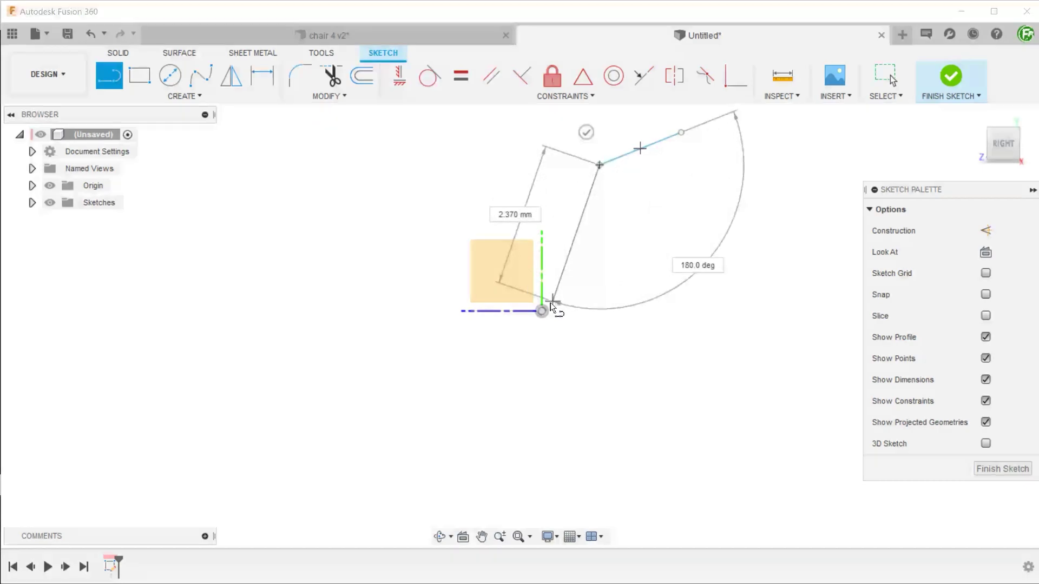
pyautogui.click(541, 311)
pyautogui.click(300, 312)
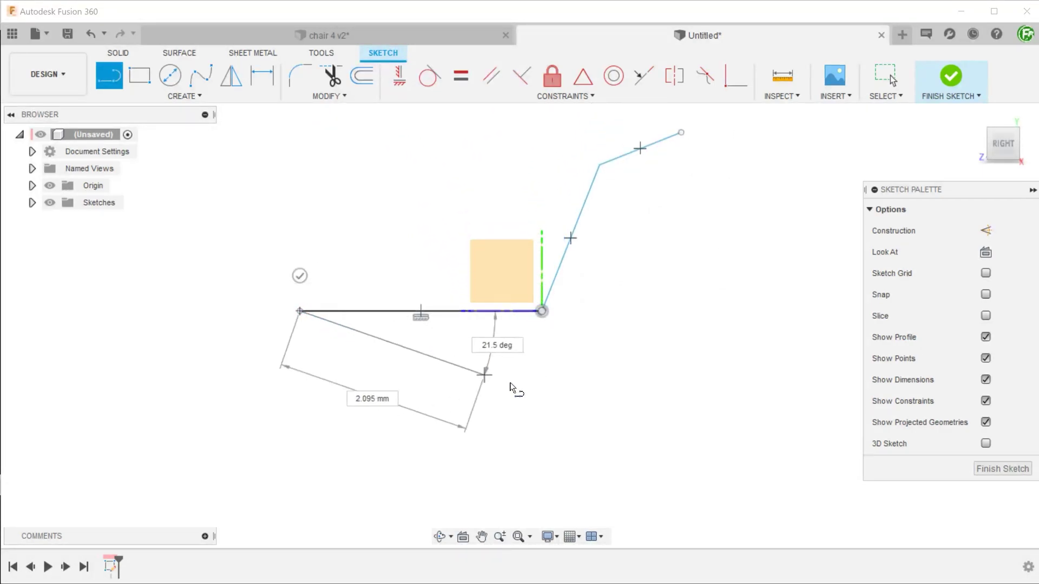
pyautogui.click(599, 412)
pyautogui.click(422, 413)
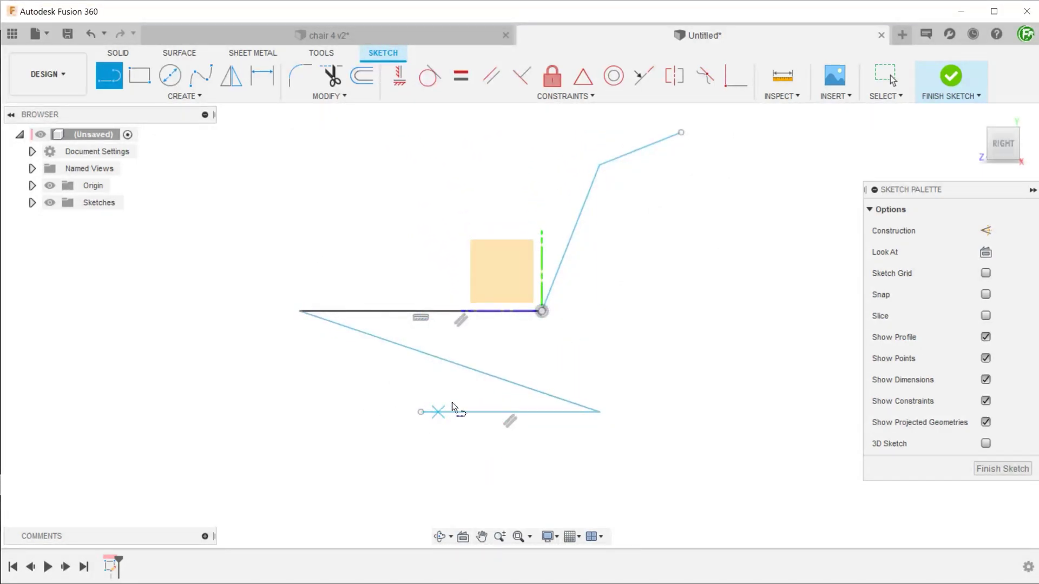
pyautogui.press('Escape')
# - Switch to the existing chair document and finish its side-profile sketch
pyautogui.hotkey('ctrl', 'Tab')
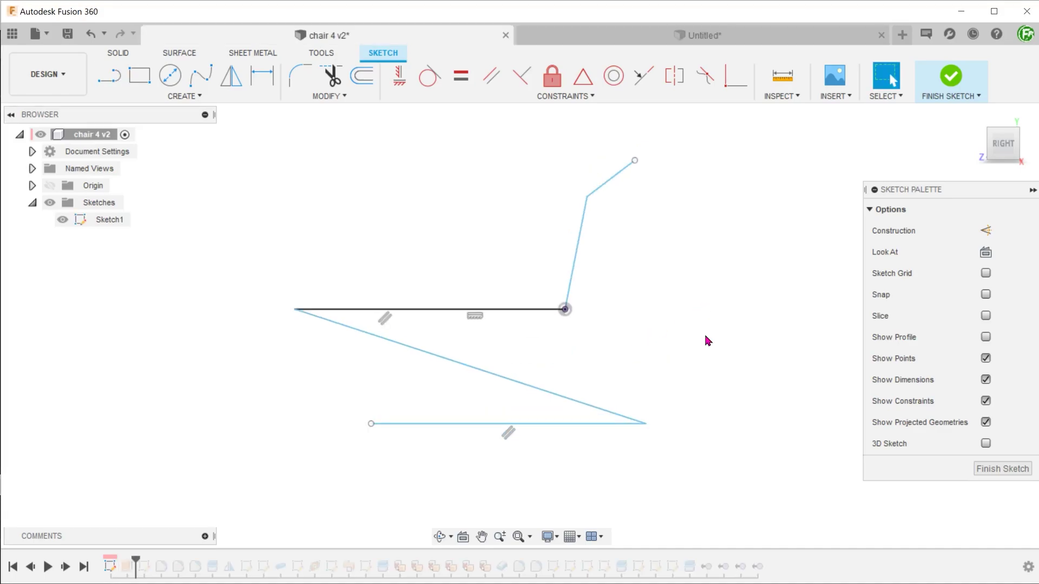
pyautogui.click(955, 81)
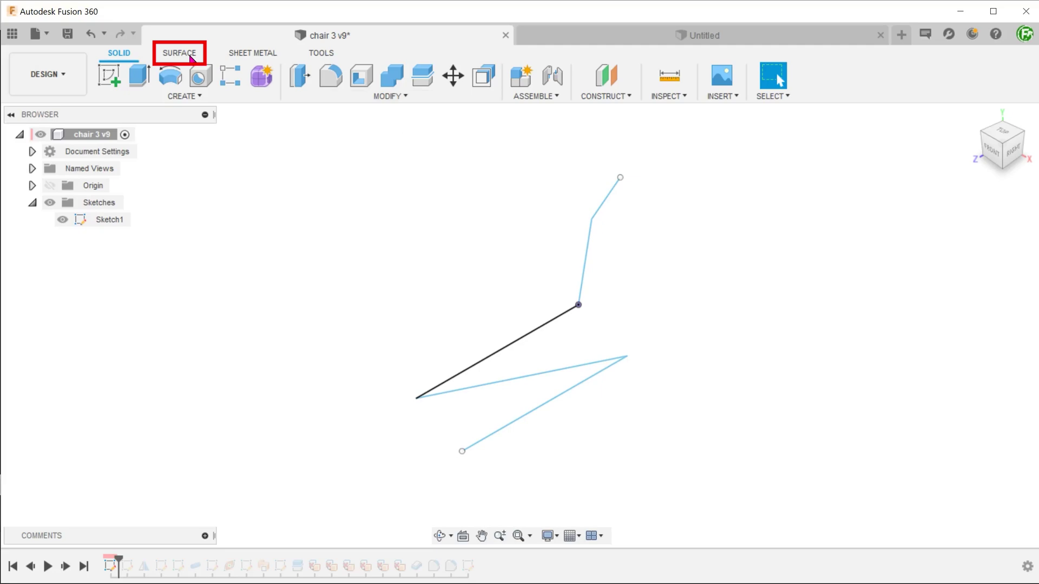
# - Extrude the chained side profile as a new surface body, symmetric with a distance of 70 mm, and hide its sketch
pyautogui.click(190, 57)
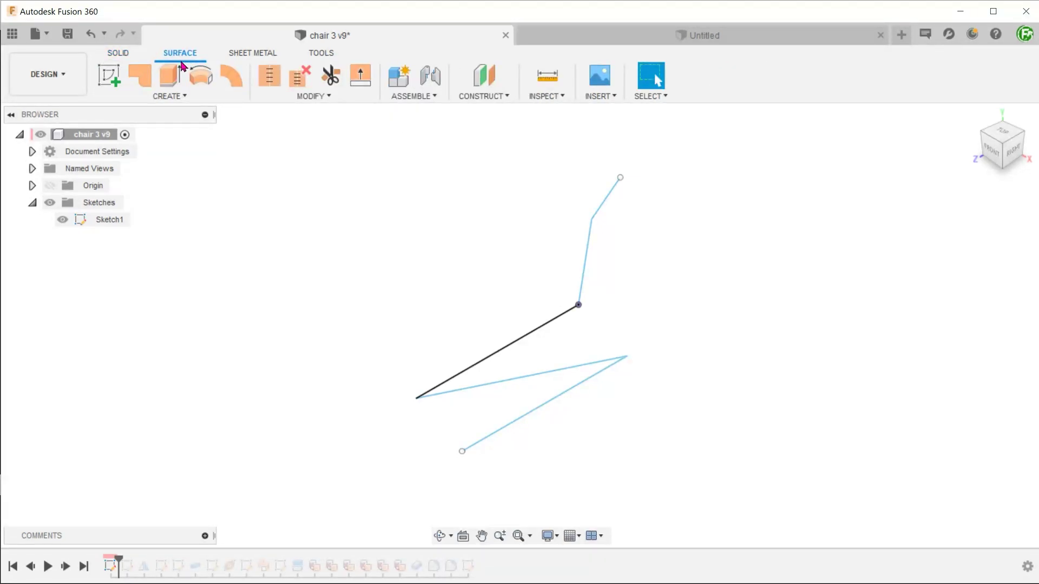
pyautogui.click(169, 96)
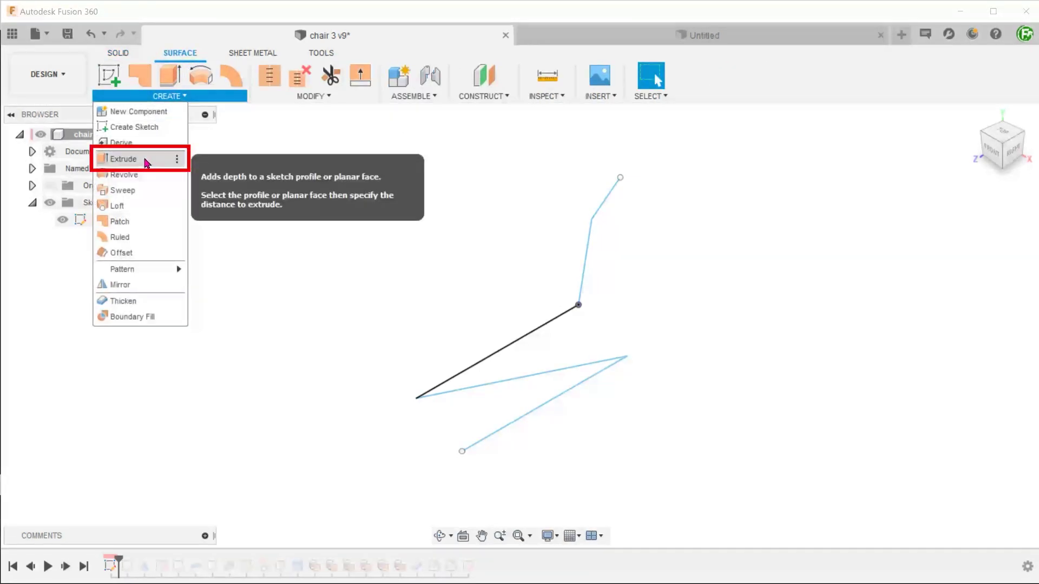
pyautogui.click(145, 160)
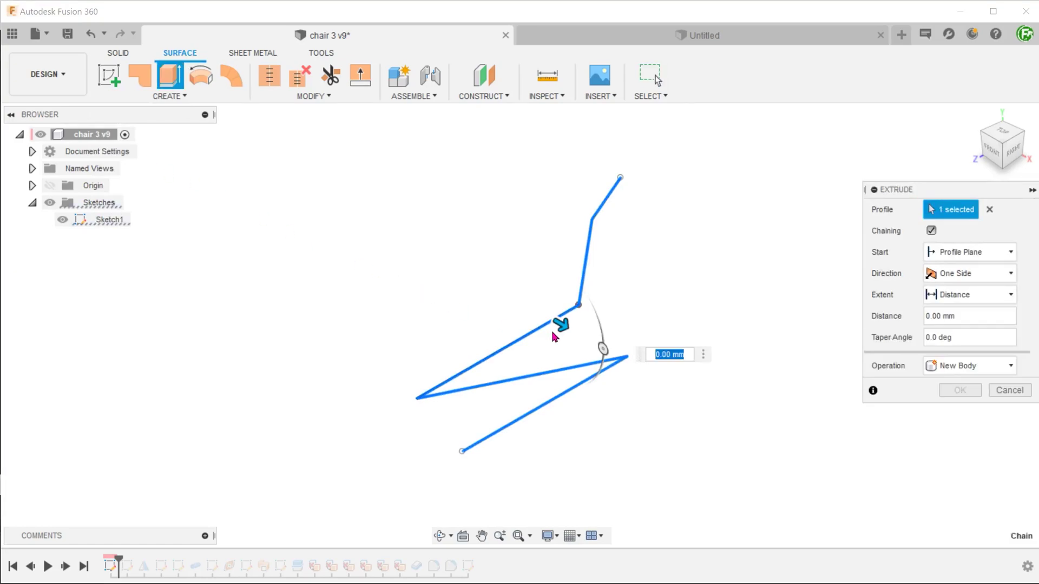
pyautogui.moveTo(553, 335); pyautogui.dragTo(600, 345)
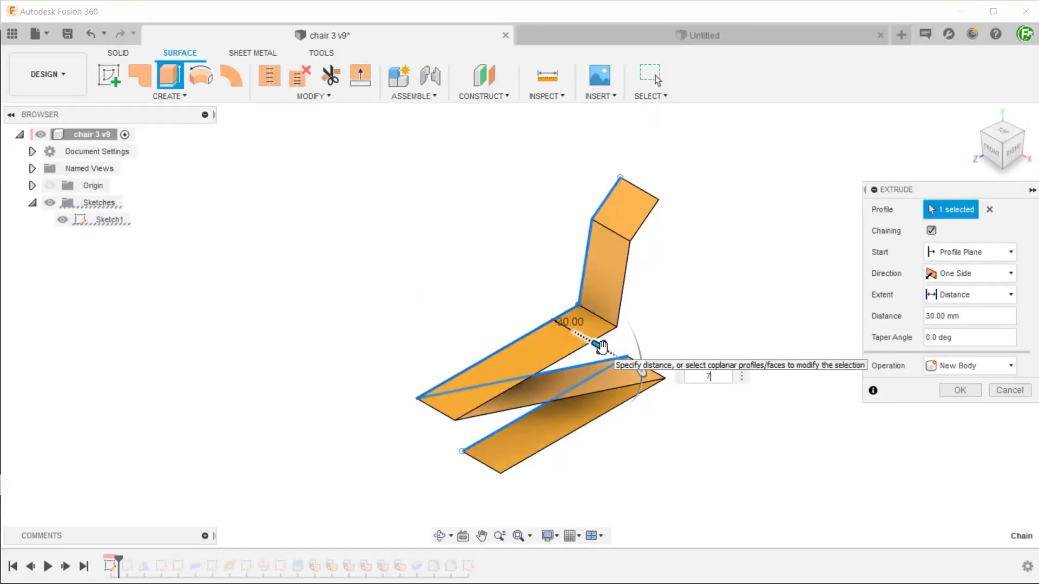
pyautogui.click(966, 273)
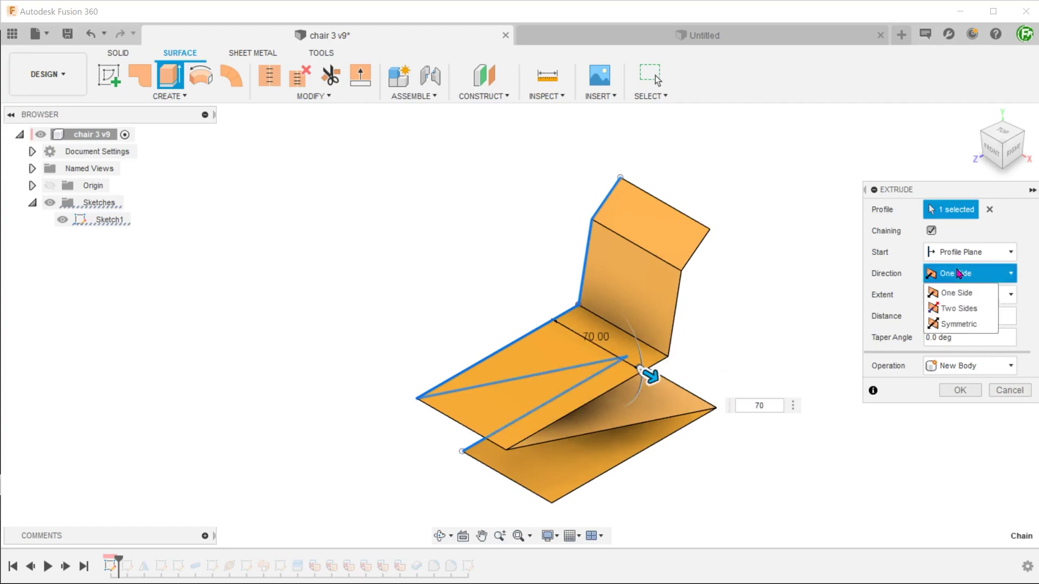
pyautogui.click(961, 325)
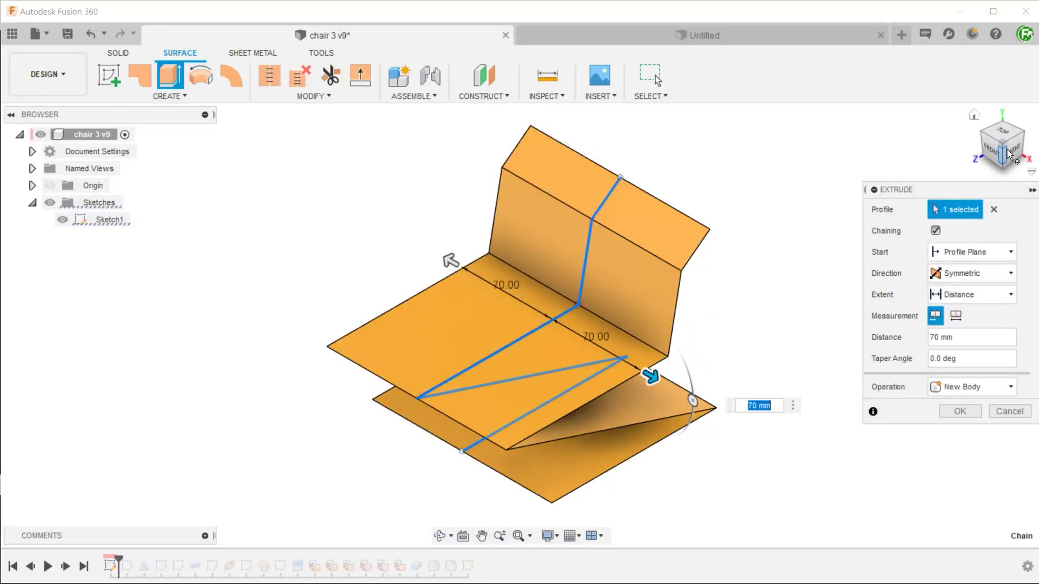
pyautogui.moveTo(1002, 171); pyautogui.dragTo(754, 294)
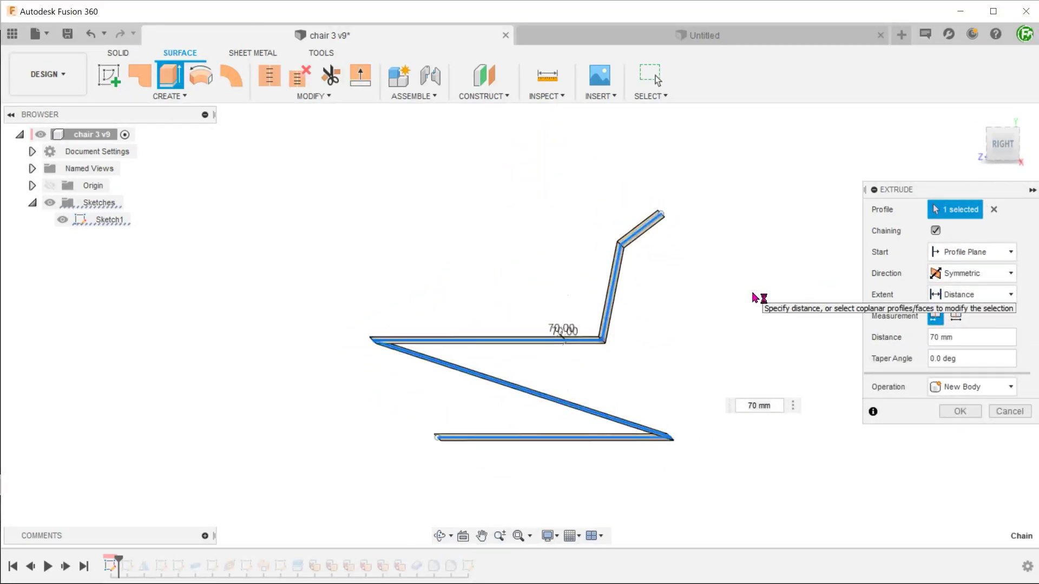
pyautogui.click(957, 412)
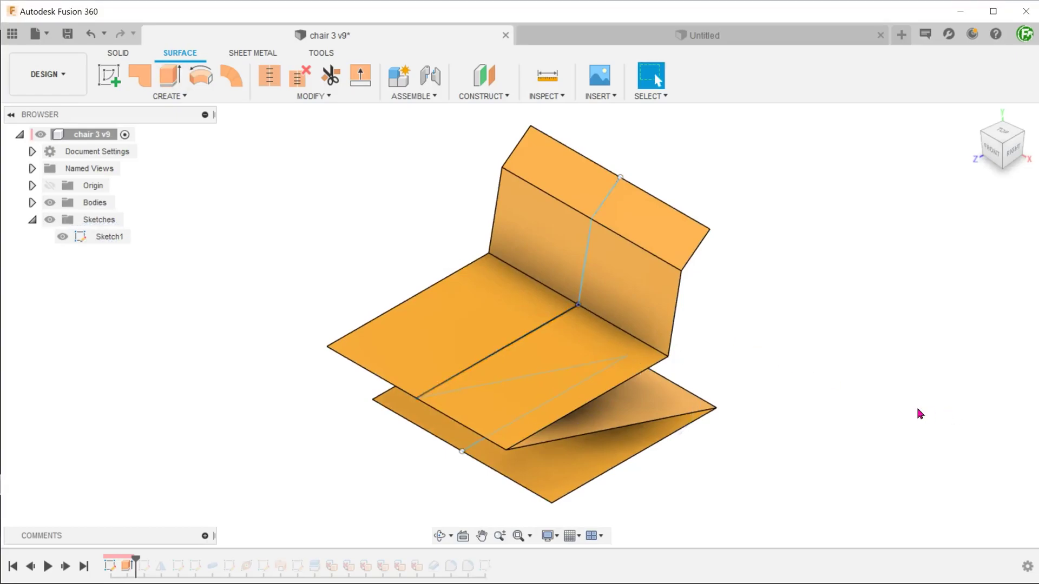
pyautogui.click(62, 237)
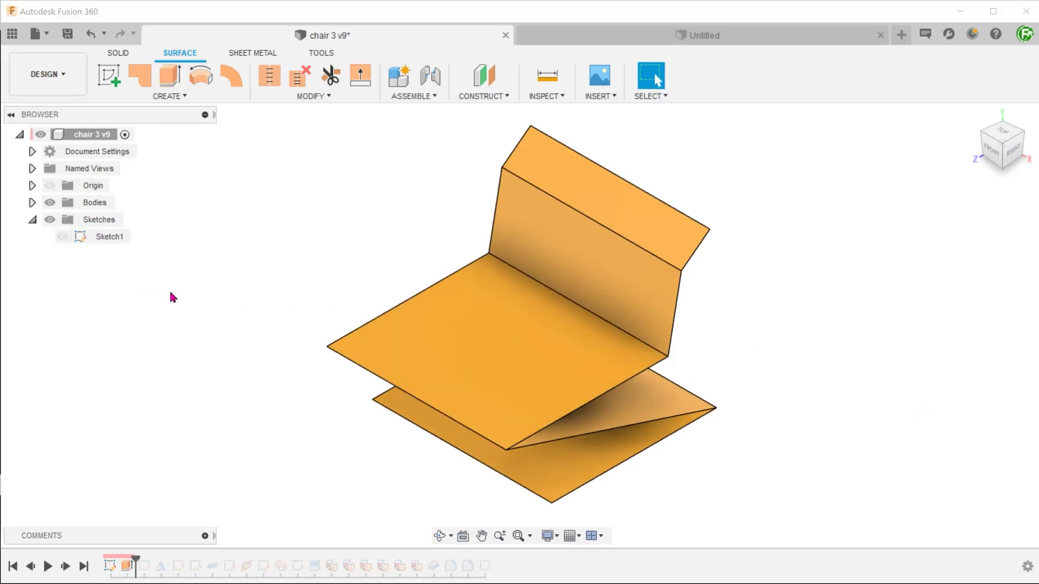
# - Fillet the seat's front edge, the seat-to-back bend and the upper backrest bend with a 10 mm radius
pyautogui.press('f')
pyautogui.click(352, 361)
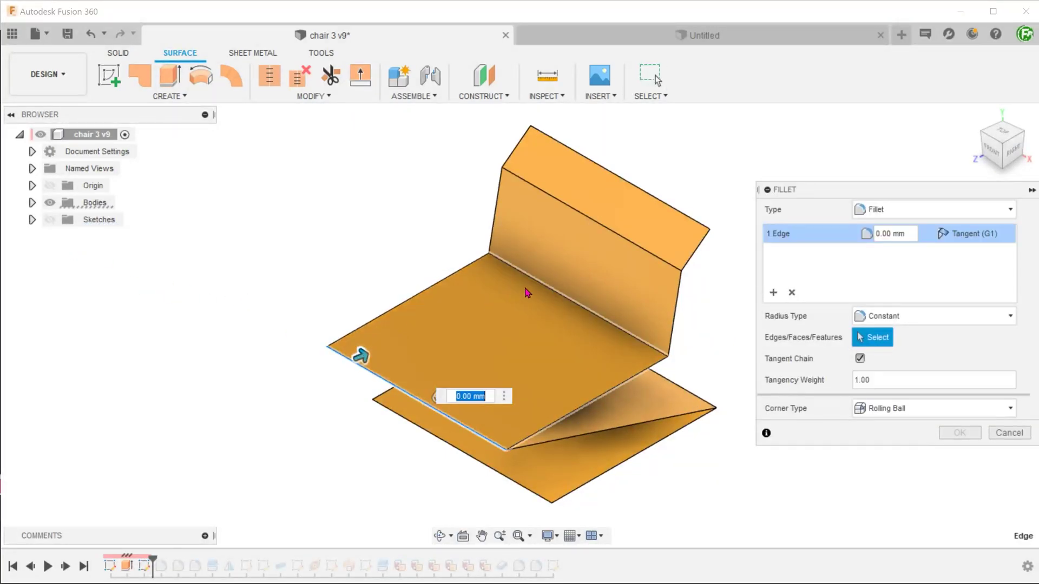
pyautogui.click(527, 278)
pyautogui.click(622, 242)
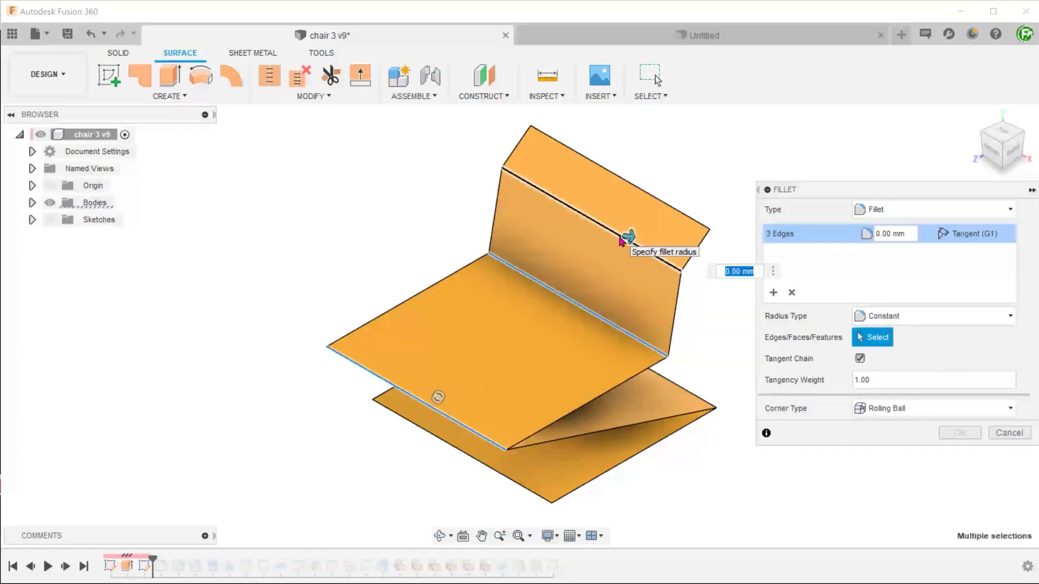
pyautogui.write('10')
pyautogui.press('Return')
# - Add a second fillet set with a 5 mm radius on the lower rear bend and apply the fillets
pyautogui.click(773, 293)
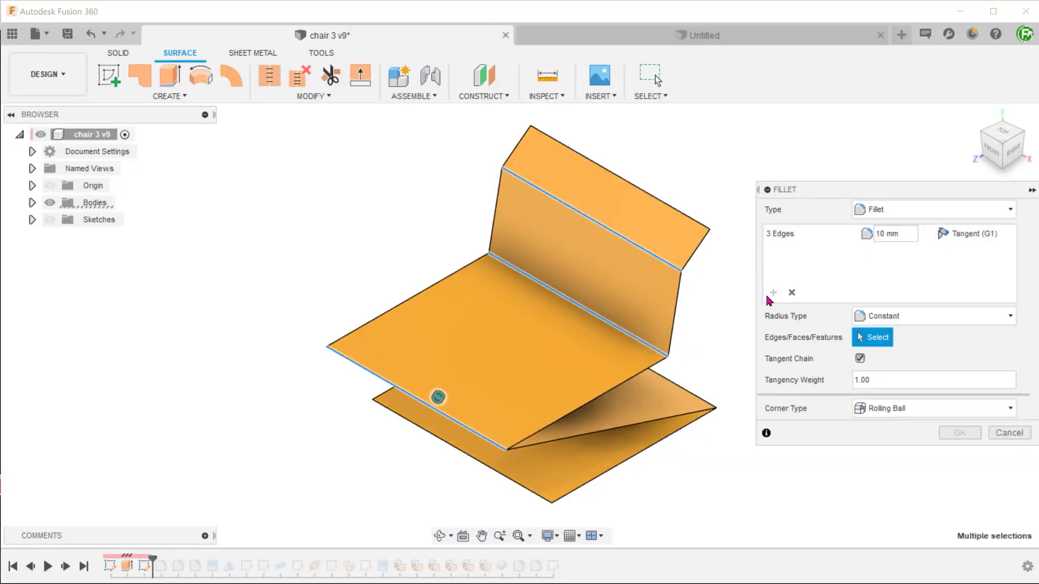
pyautogui.click(693, 399)
pyautogui.moveTo(901, 258); pyautogui.dragTo(847, 256)
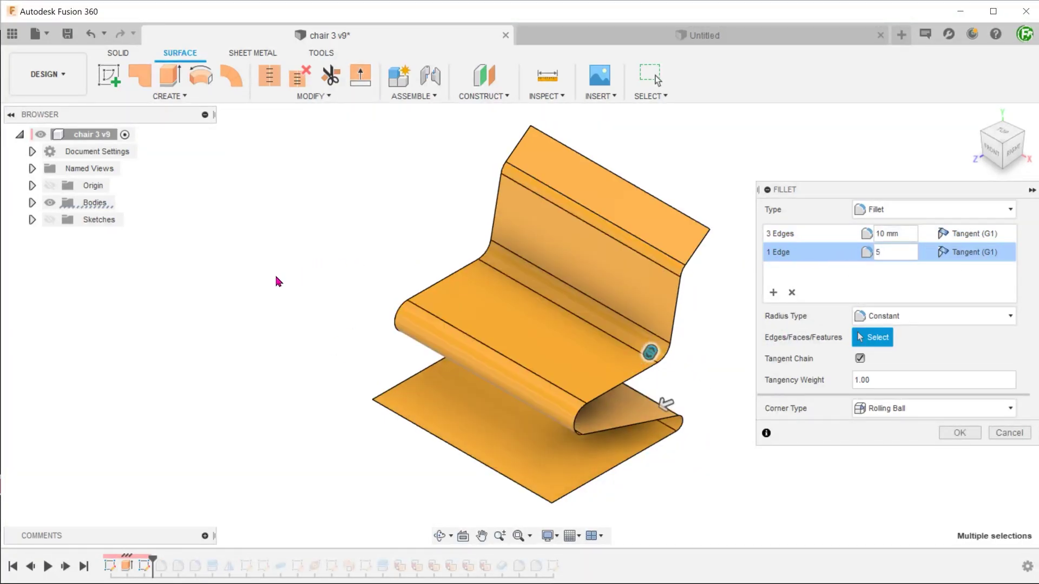
pyautogui.click(960, 433)
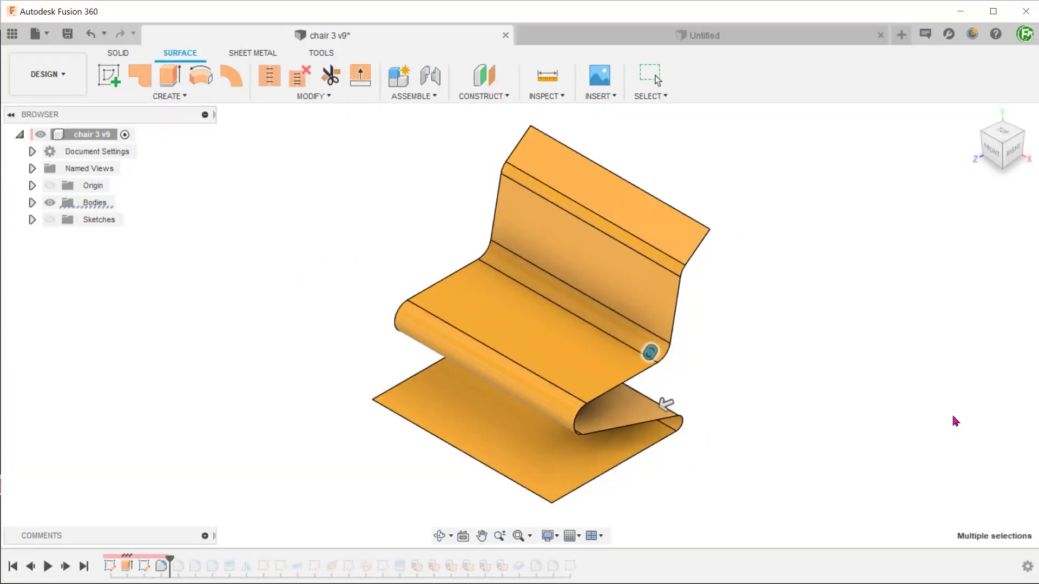
# - Show the origin geometry and create a new sketch on the XZ plane
pyautogui.click(1013, 157)
pyautogui.press('F6')
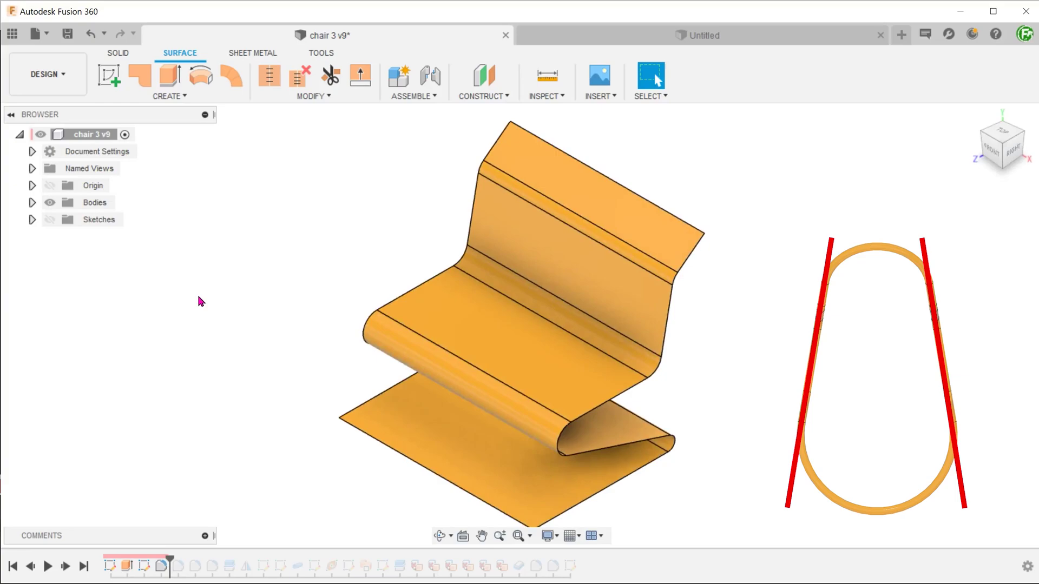
pyautogui.click(50, 186)
pyautogui.rightClick(558, 337)
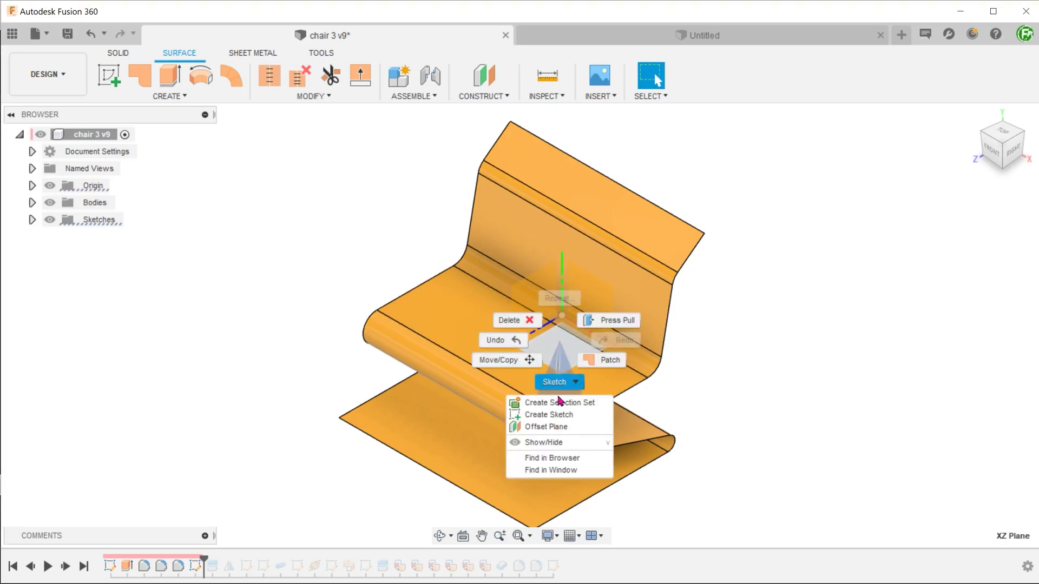
pyautogui.click(541, 403)
# - Draw a slanted line between the surface's back and front edges, its back end about 39 mm left of the origin
pyautogui.press('l')
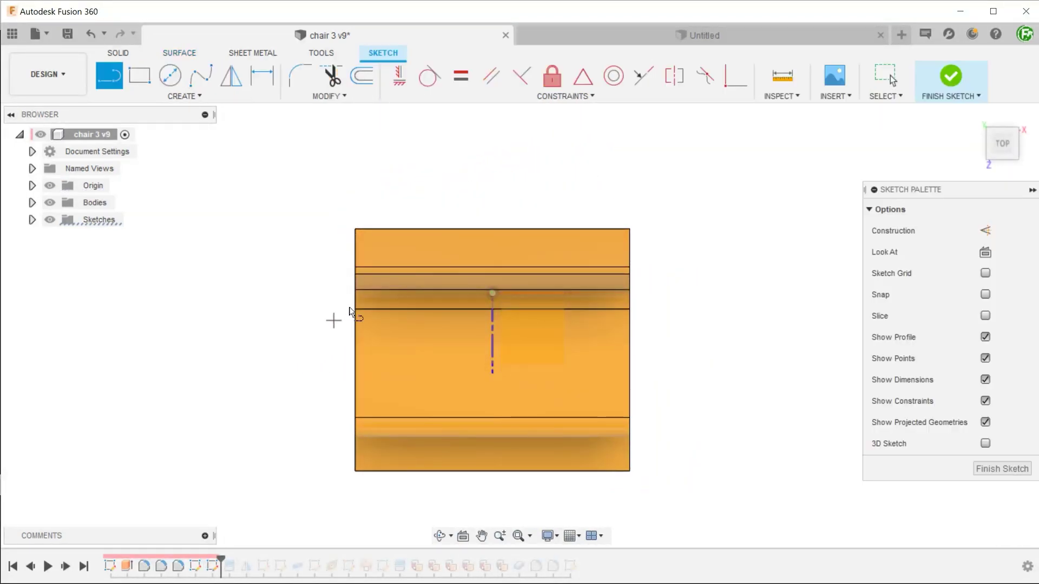
pyautogui.click(416, 229)
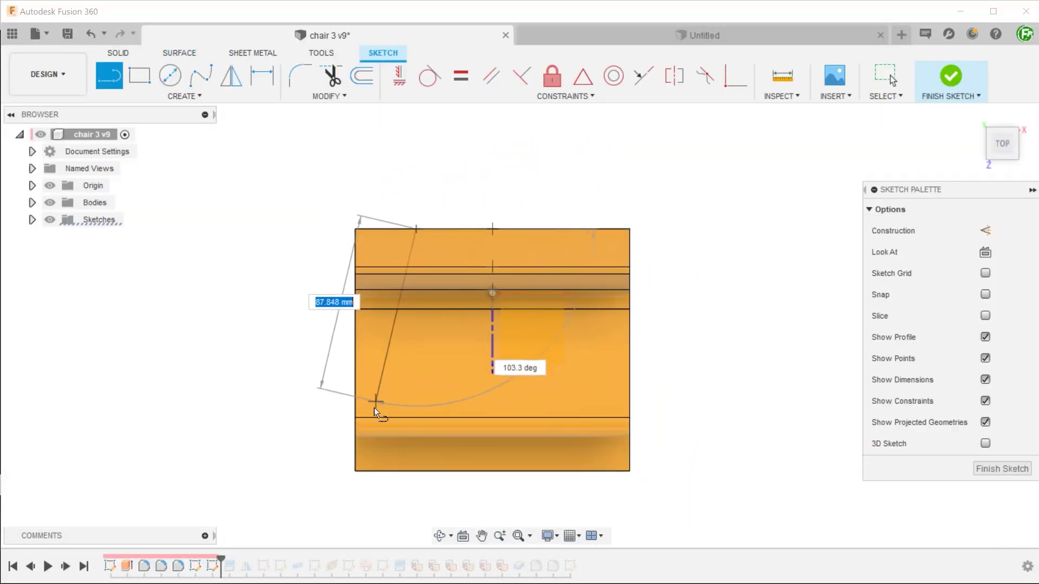
pyautogui.doubleClick(370, 471)
# - Dimension the horizontal distance from the line's back end to the origin as 40 mm
pyautogui.press('d')
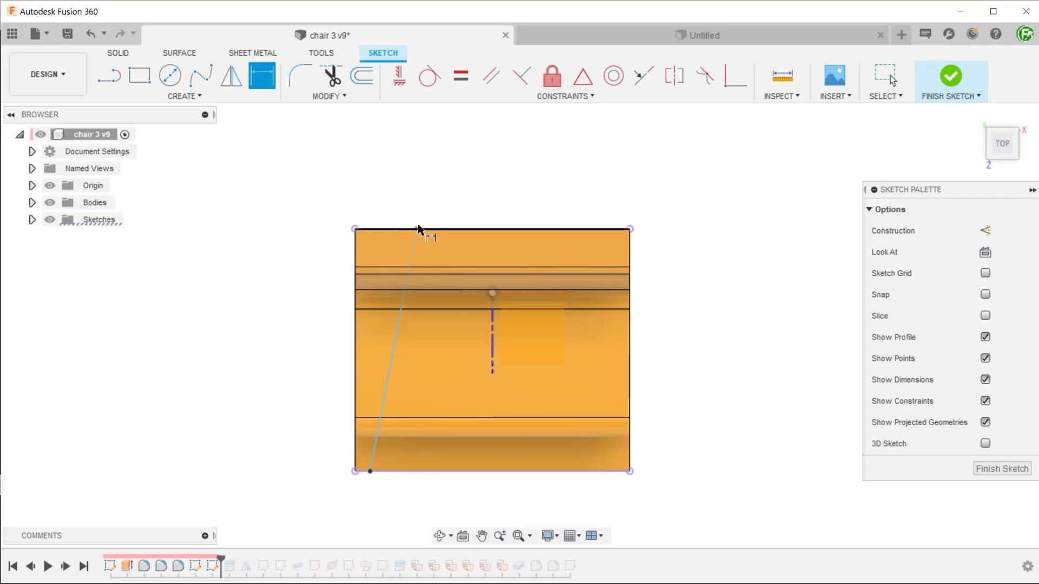
pyautogui.click(417, 229)
pyautogui.click(493, 293)
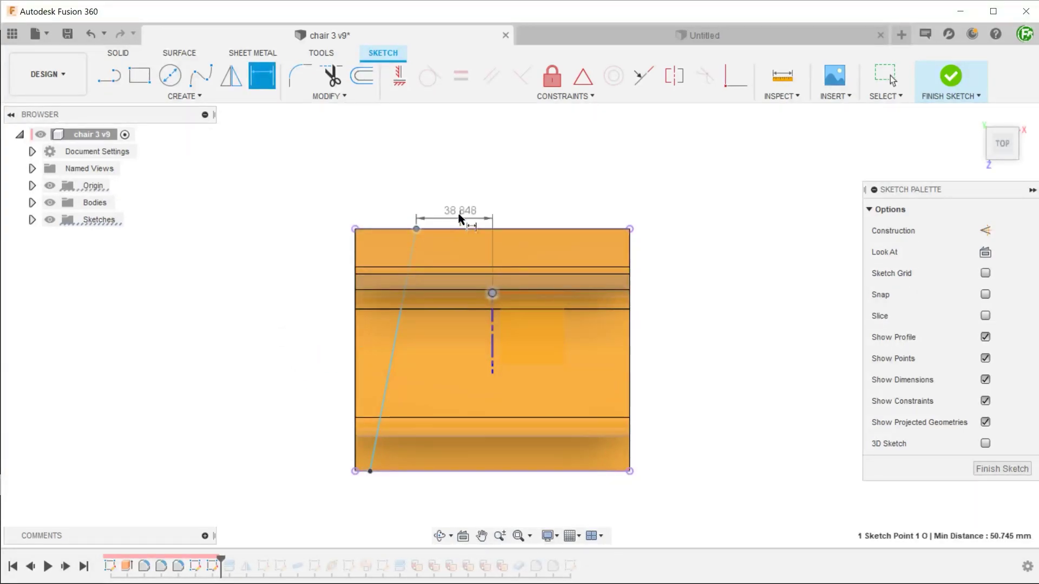
pyautogui.click(455, 201)
pyautogui.write('40')
pyautogui.press('Return')
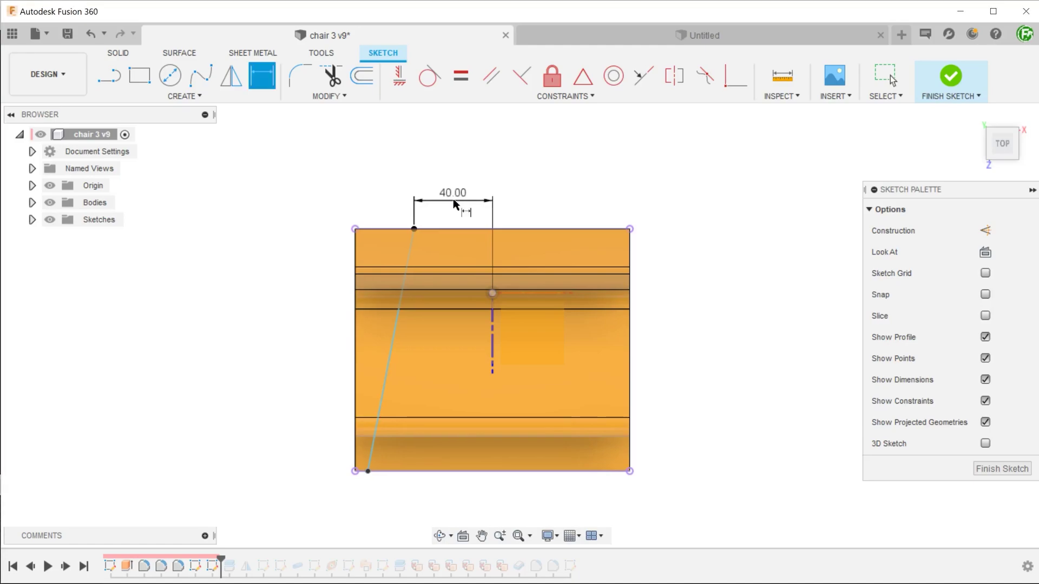
# - Dimension the horizontal distance from the line's front end to the origin as 64 mm
pyautogui.click(368, 471)
pyautogui.click(490, 353)
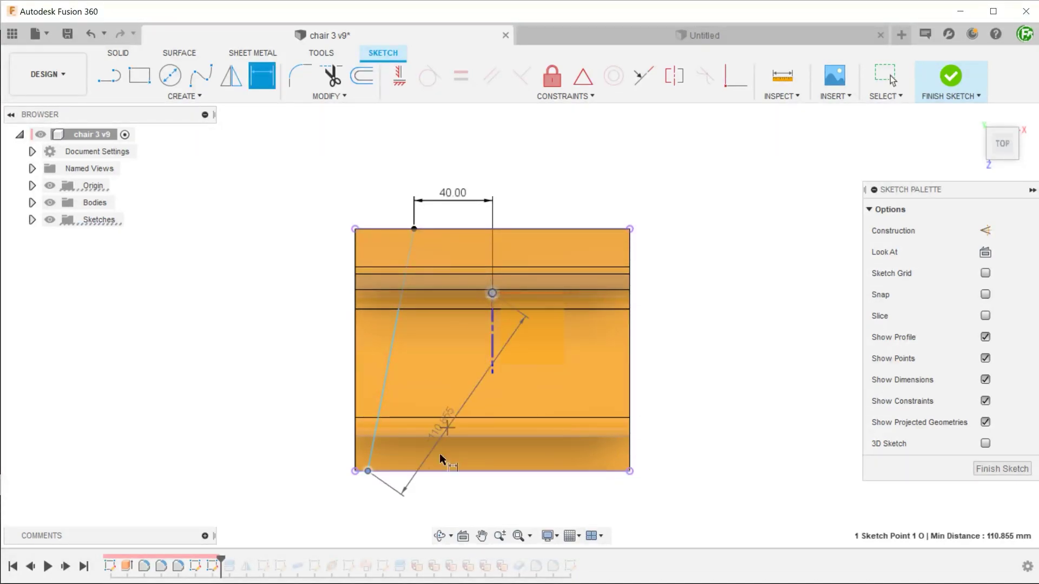
pyautogui.click(439, 502)
pyautogui.write('64')
pyautogui.press('Return')
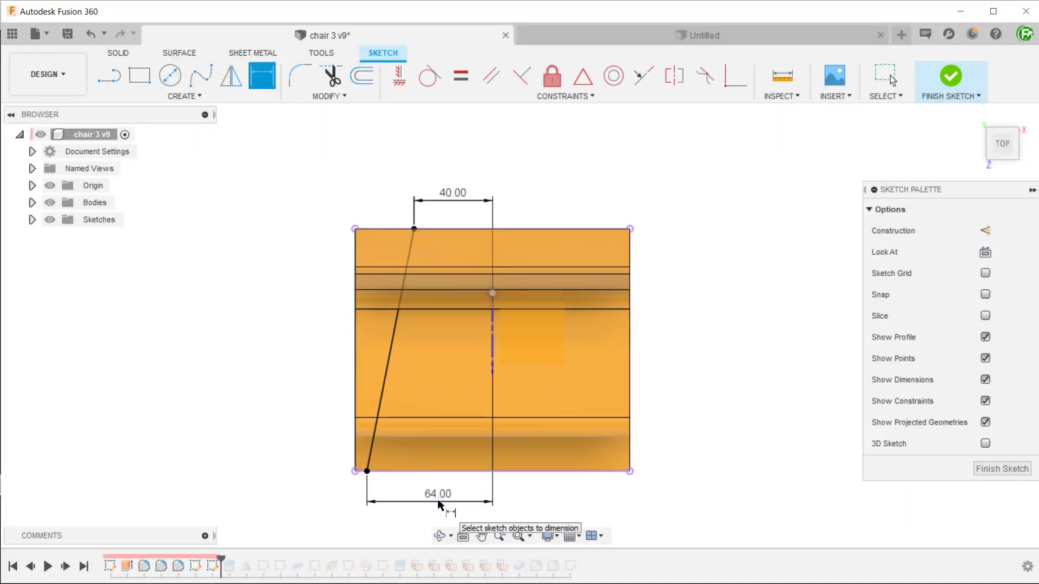
# - Finish the layout sketch and split the chair surface body using the slanted line as the splitting tool
pyautogui.press('Escape')
pyautogui.click(952, 96)
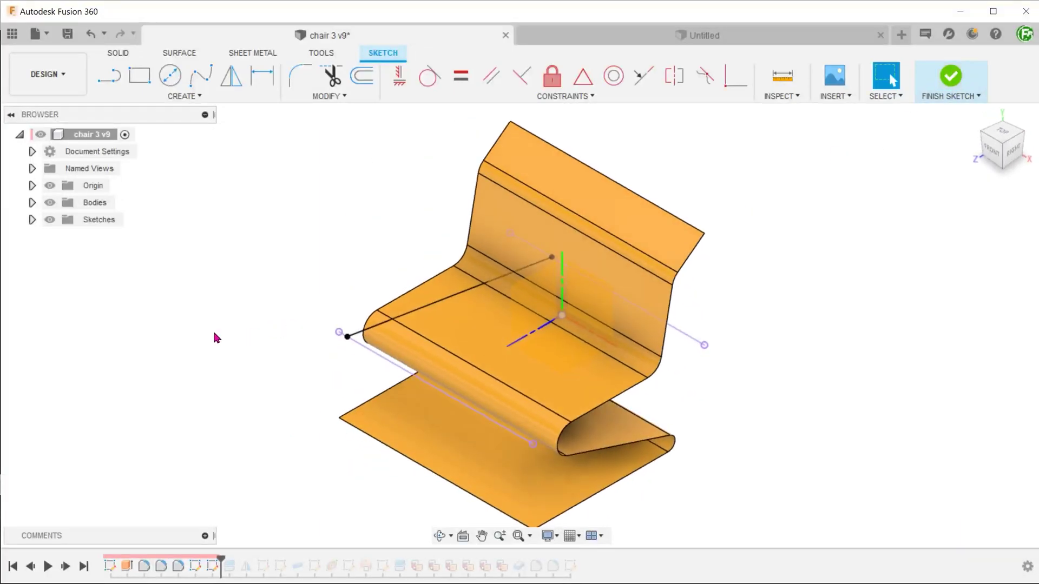
pyautogui.click(313, 96)
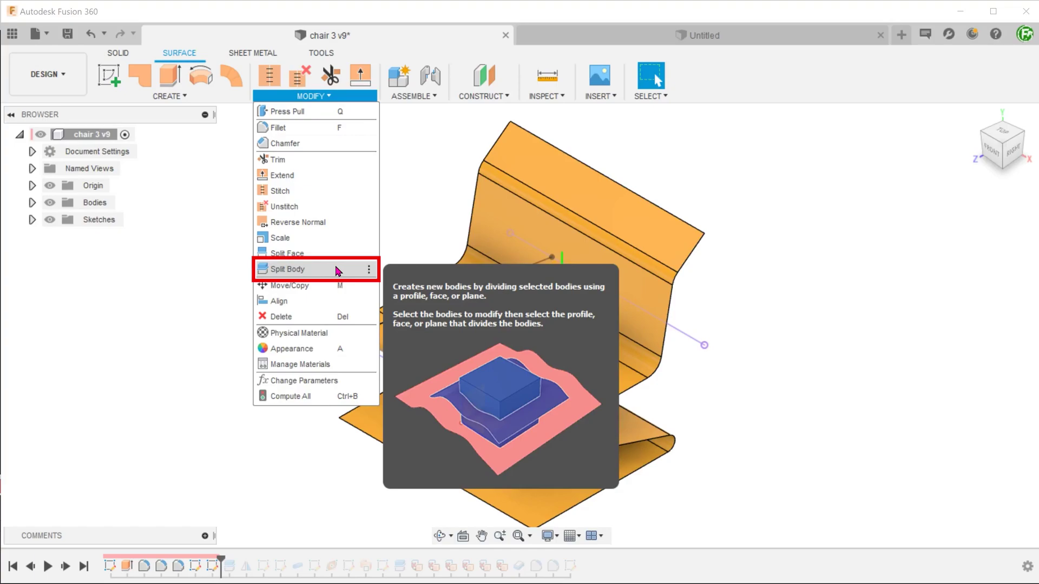
pyautogui.click(338, 271)
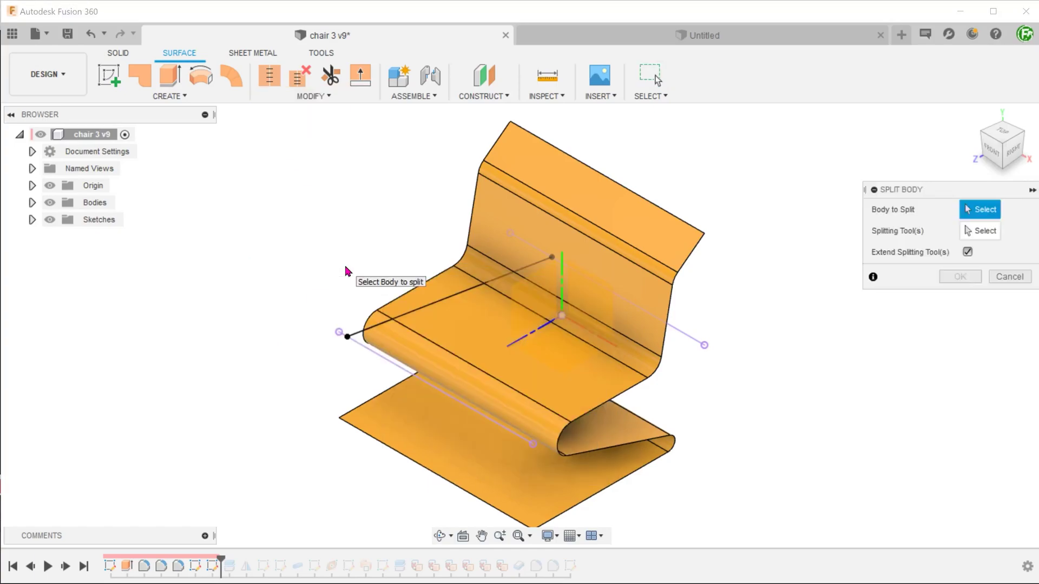
pyautogui.click(598, 211)
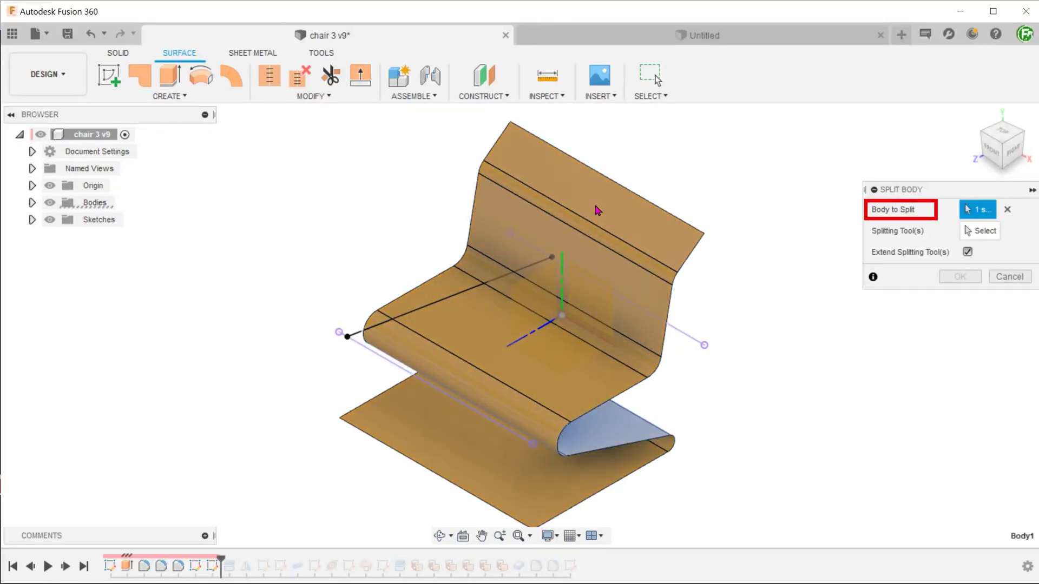
pyautogui.click(980, 231)
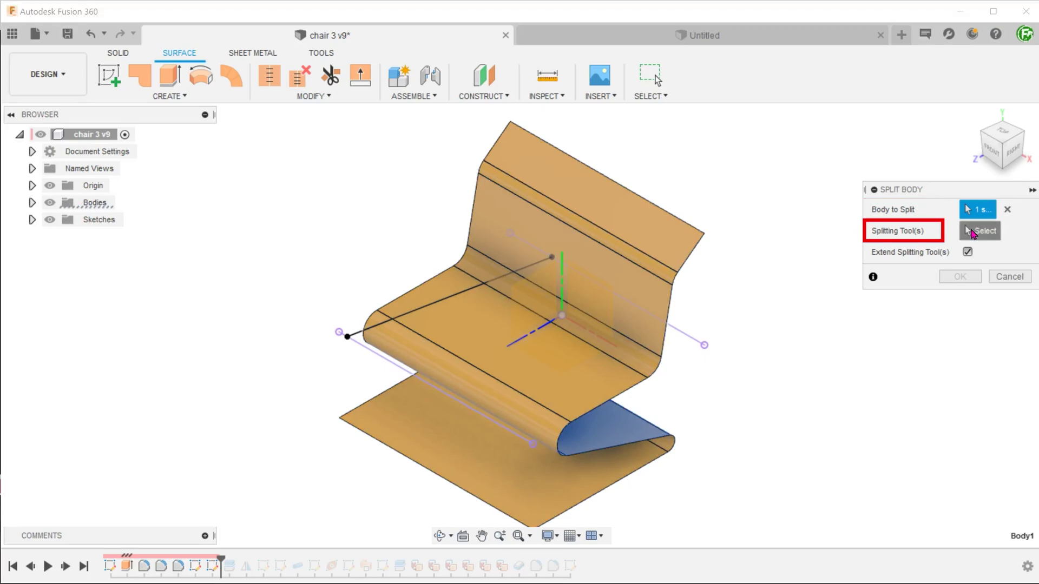
pyautogui.click(447, 300)
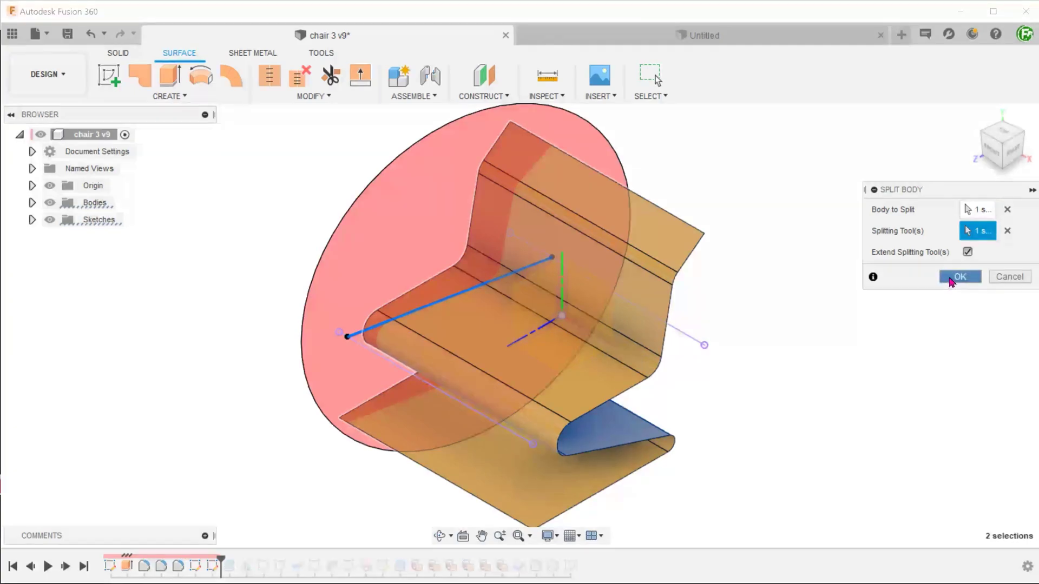
pyautogui.click(960, 276)
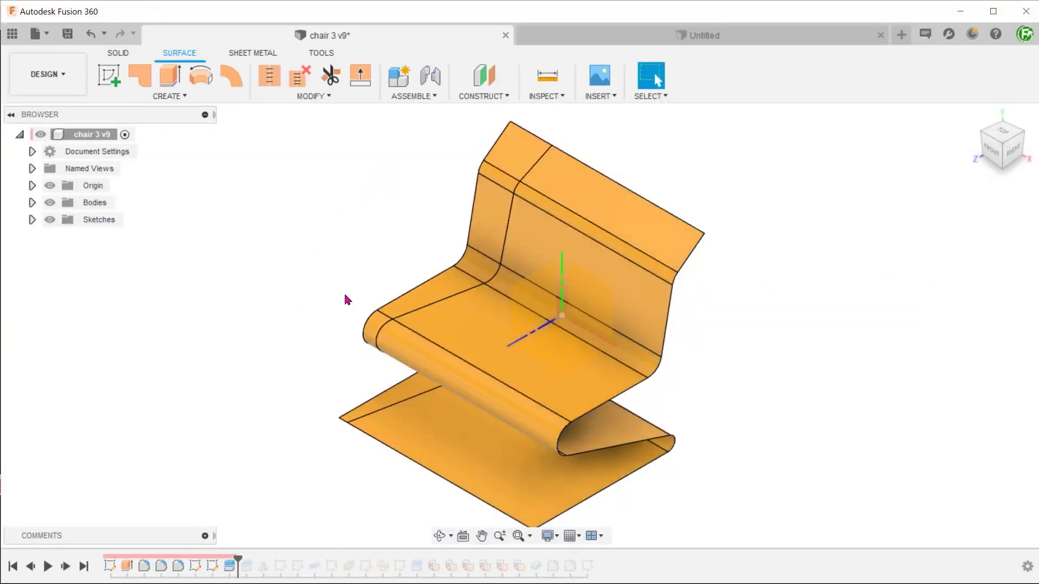
# - Check the two split bodies and hide Body1, the wide part of the chair surface
pyautogui.click(32, 202)
pyautogui.click(106, 220)
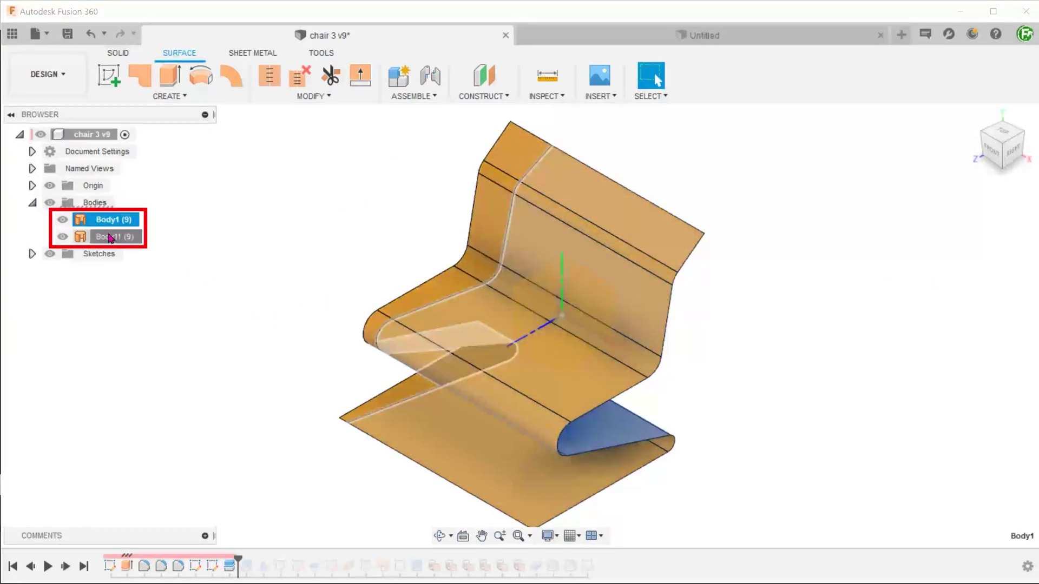
pyautogui.click(113, 236)
pyautogui.click(256, 317)
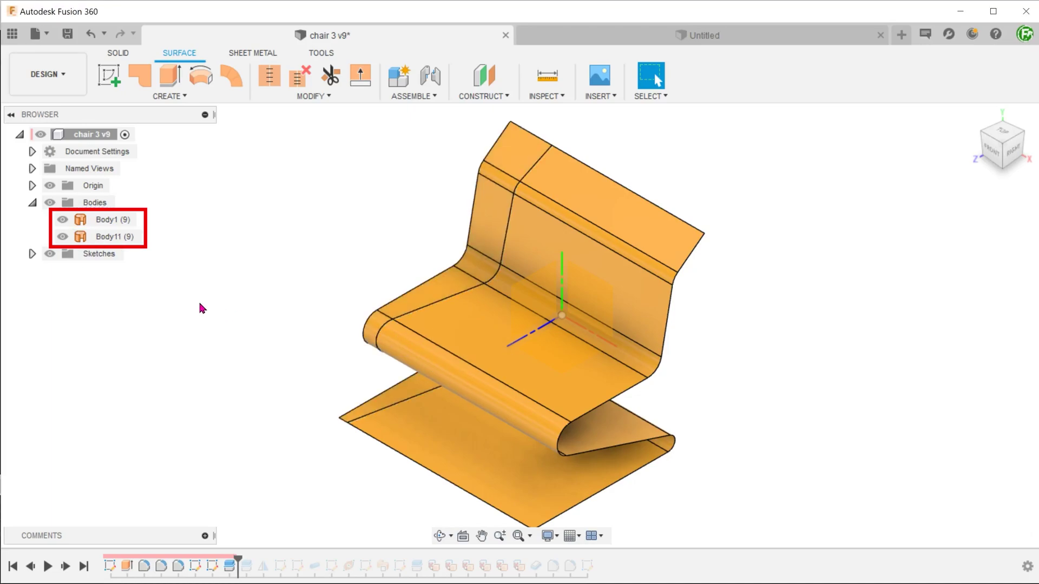
pyautogui.click(63, 220)
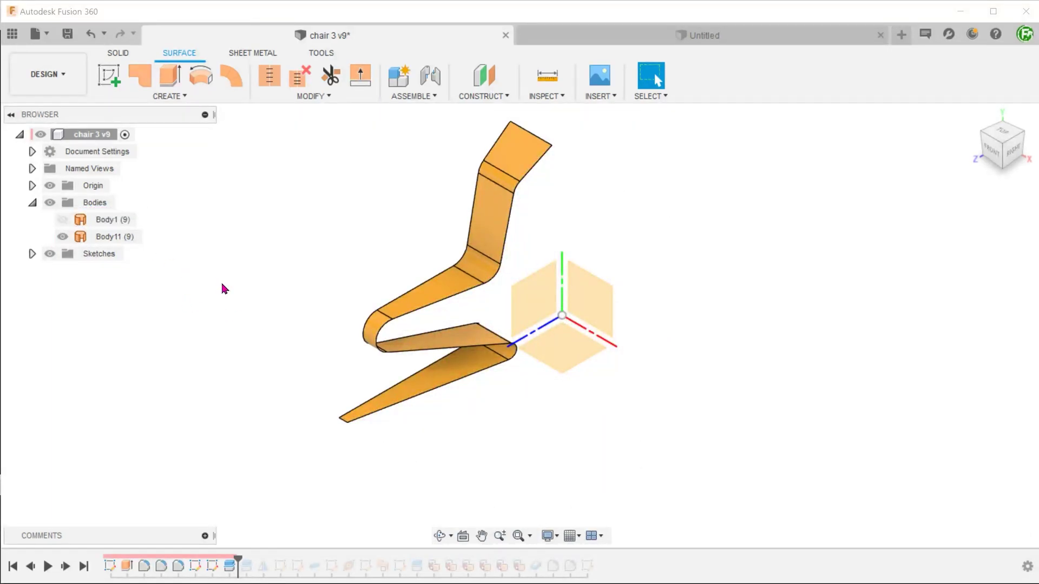
# - Mirror the narrow strip body Body11 across the YZ plane as a new body
pyautogui.click(169, 96)
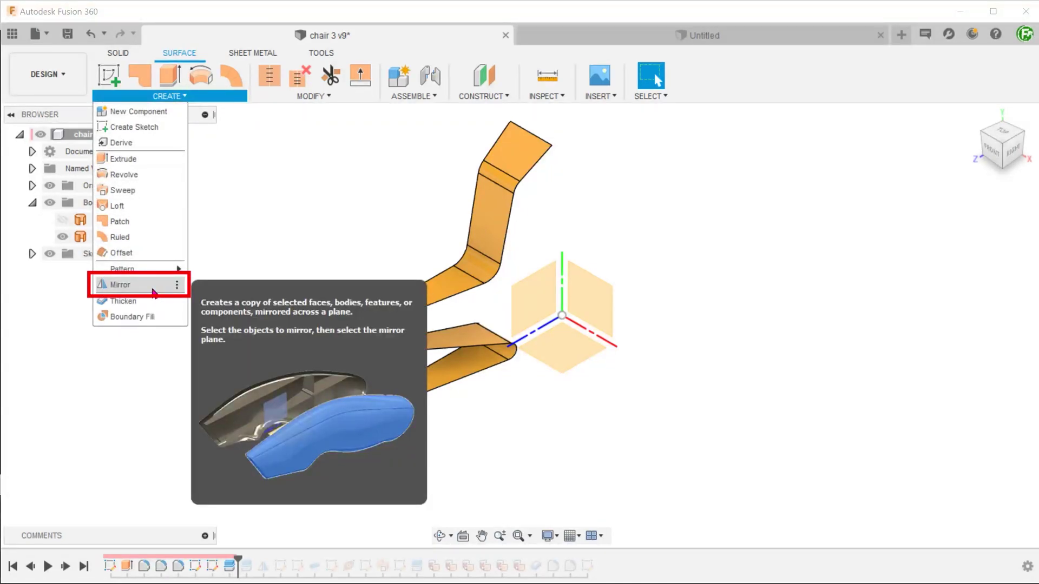
pyautogui.click(153, 292)
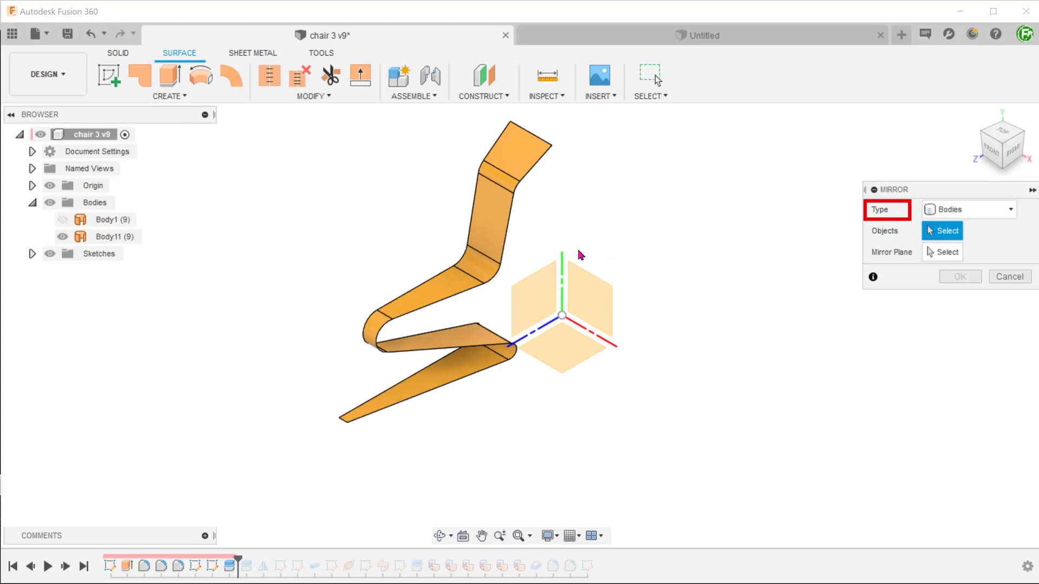
pyautogui.click(491, 238)
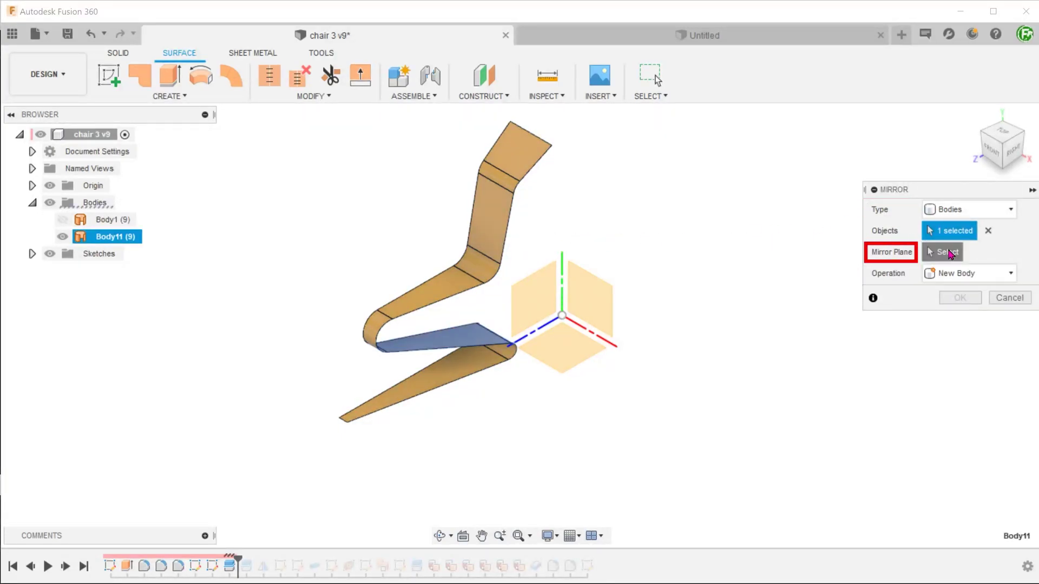
pyautogui.click(948, 253)
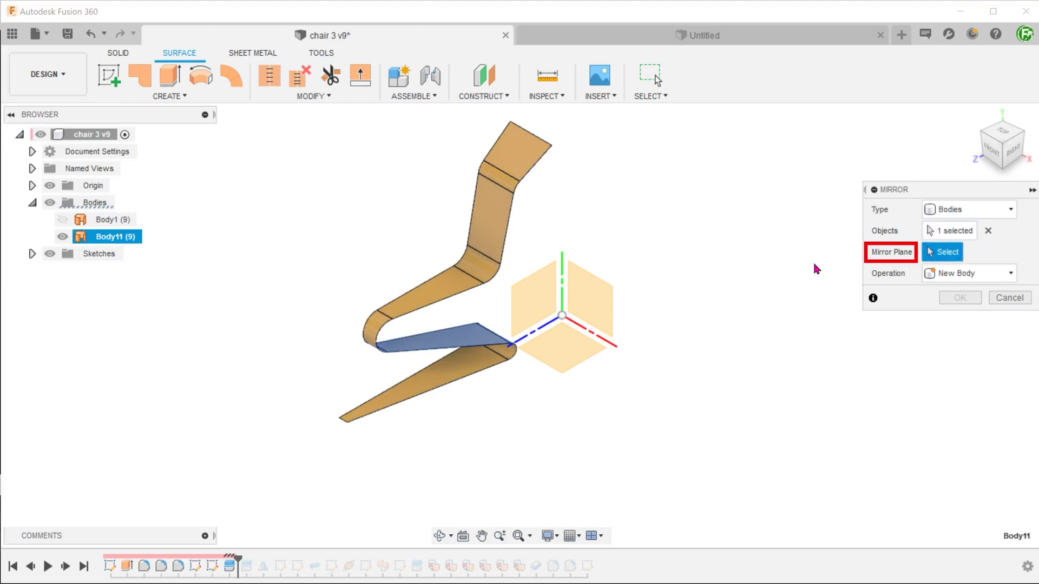
pyautogui.click(533, 297)
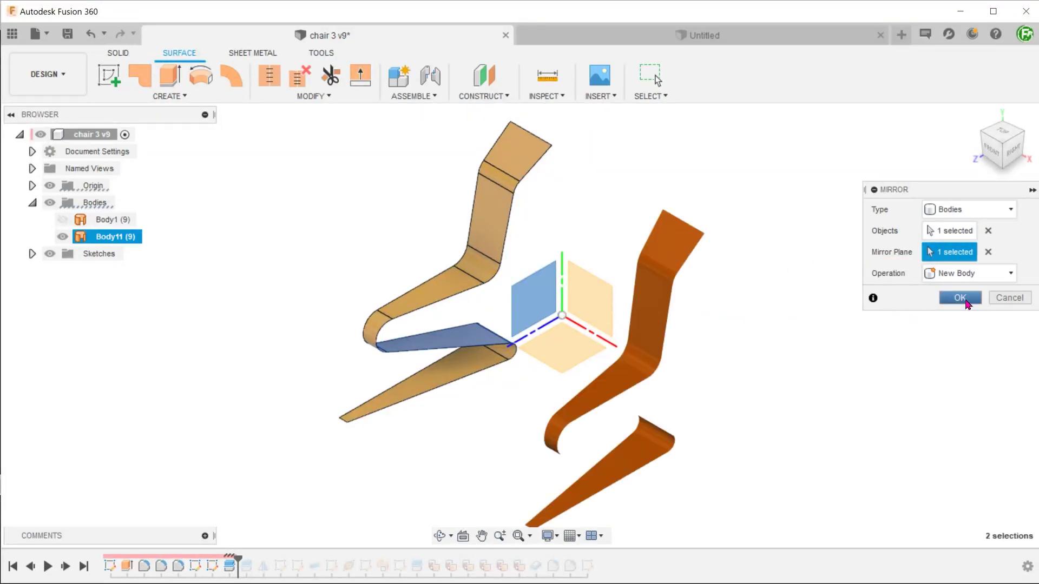
pyautogui.click(961, 299)
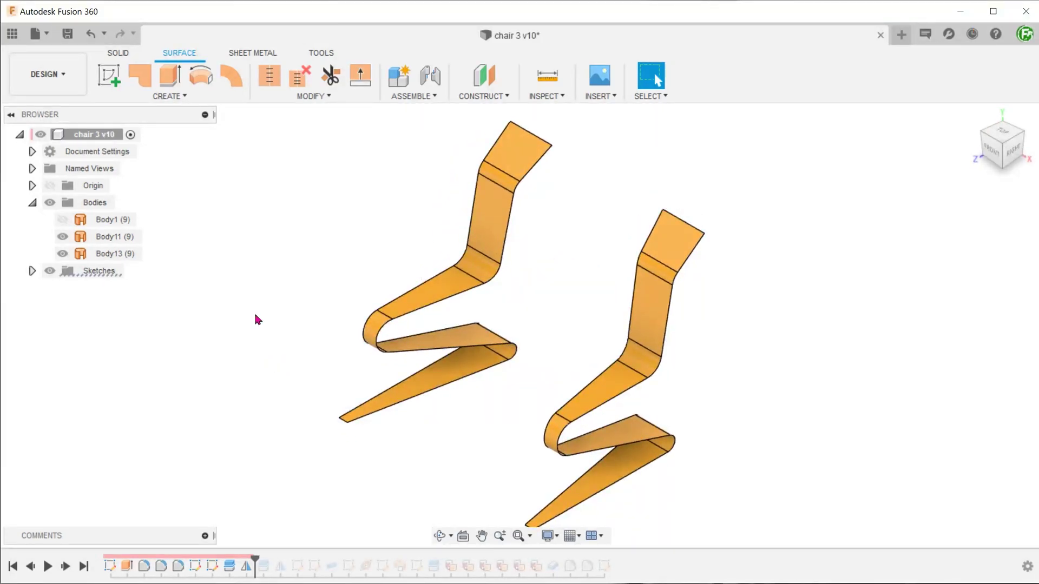
# - Create a new sketch on the bottom face of the original side strip
pyautogui.click(455, 363)
pyautogui.rightClick(459, 367)
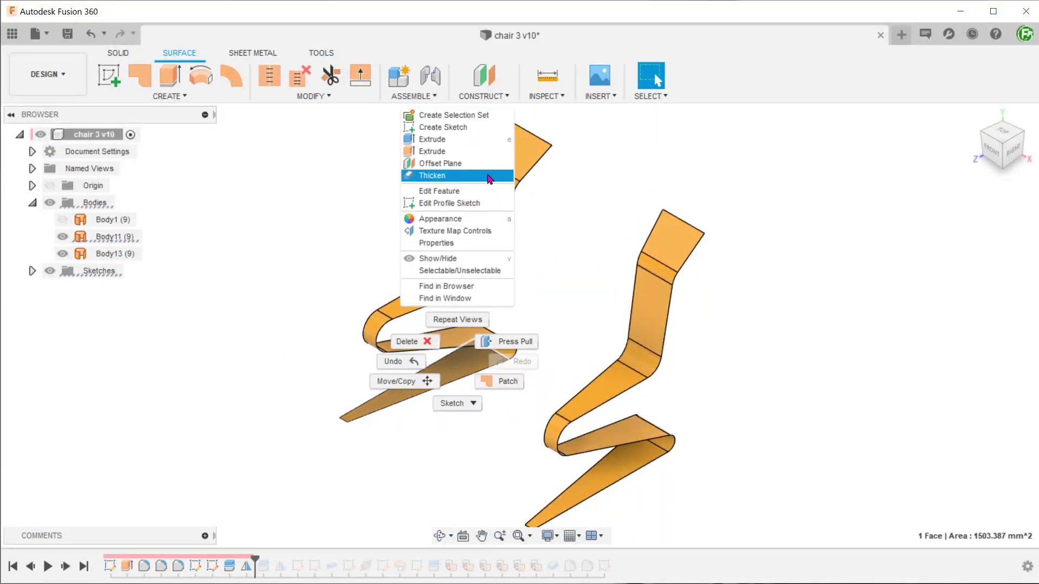
pyautogui.click(487, 131)
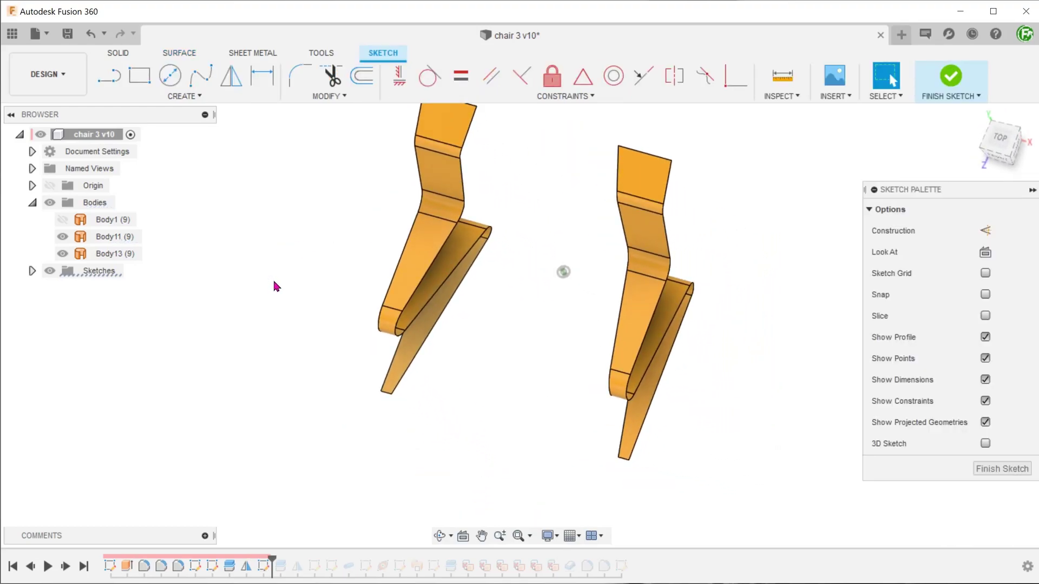
pyautogui.click(197, 96)
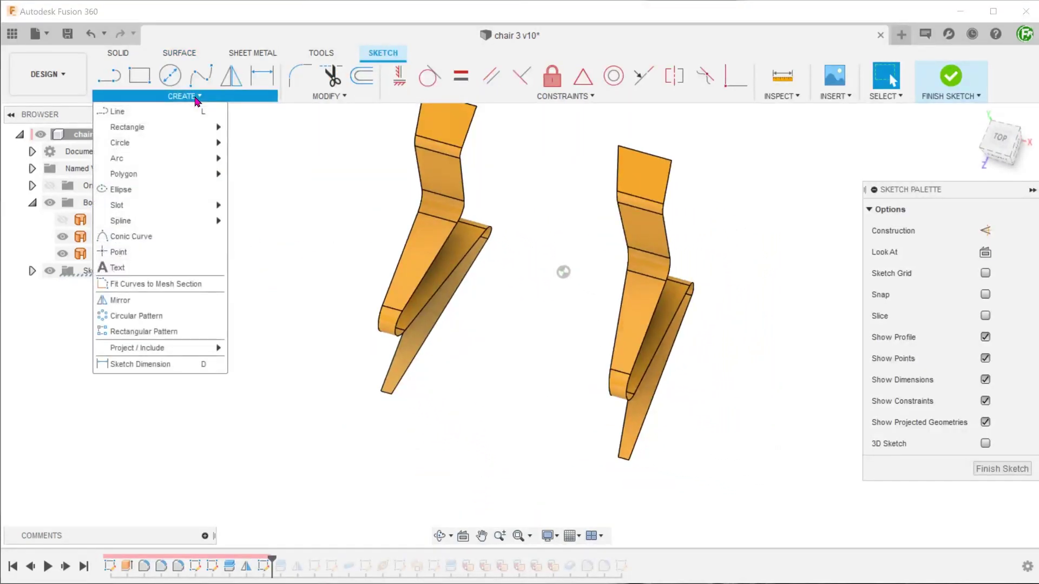
pyautogui.moveTo(198, 159)
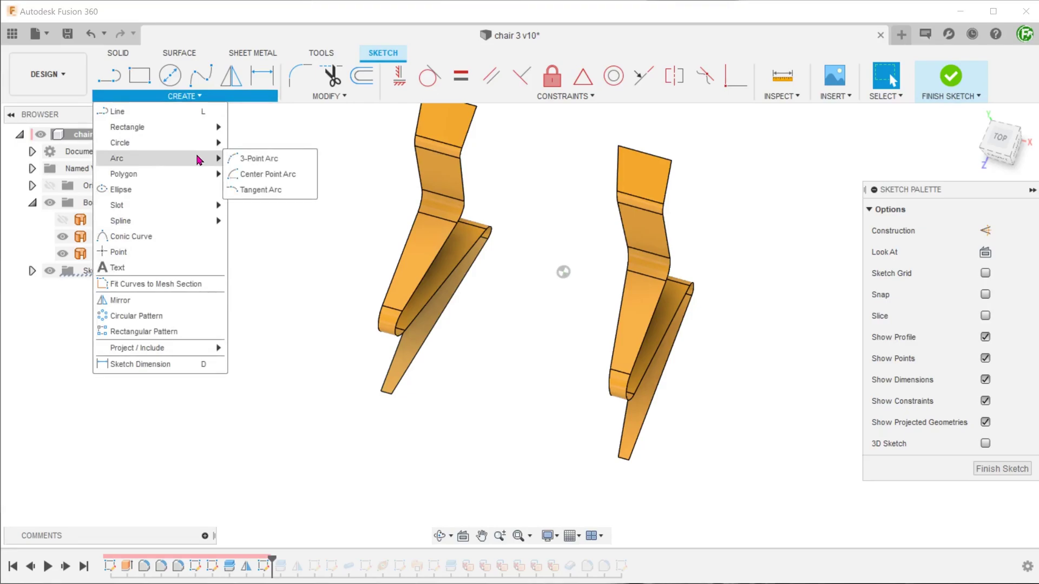
pyautogui.click(298, 161)
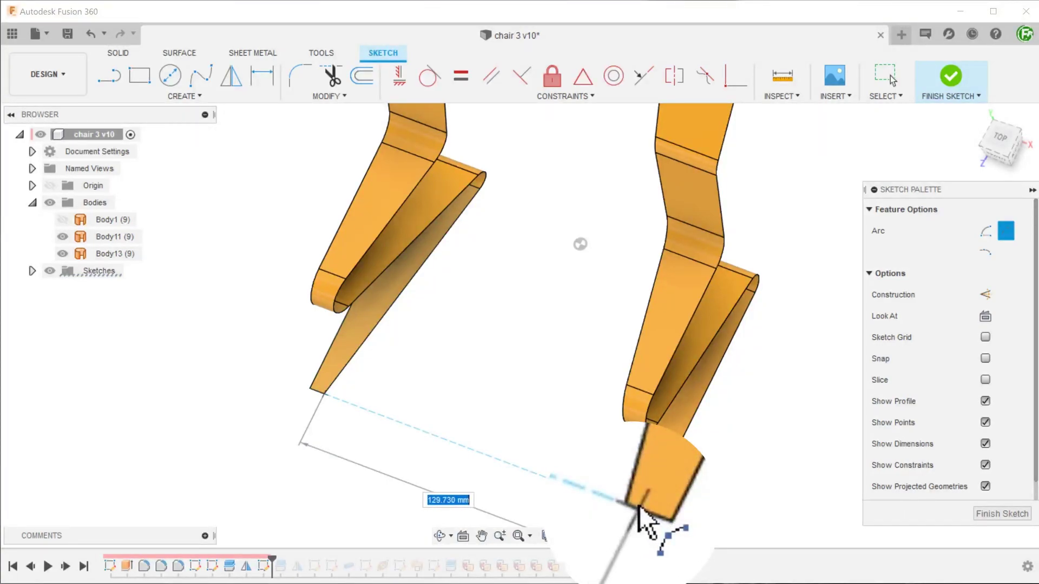
pyautogui.press('Escape')
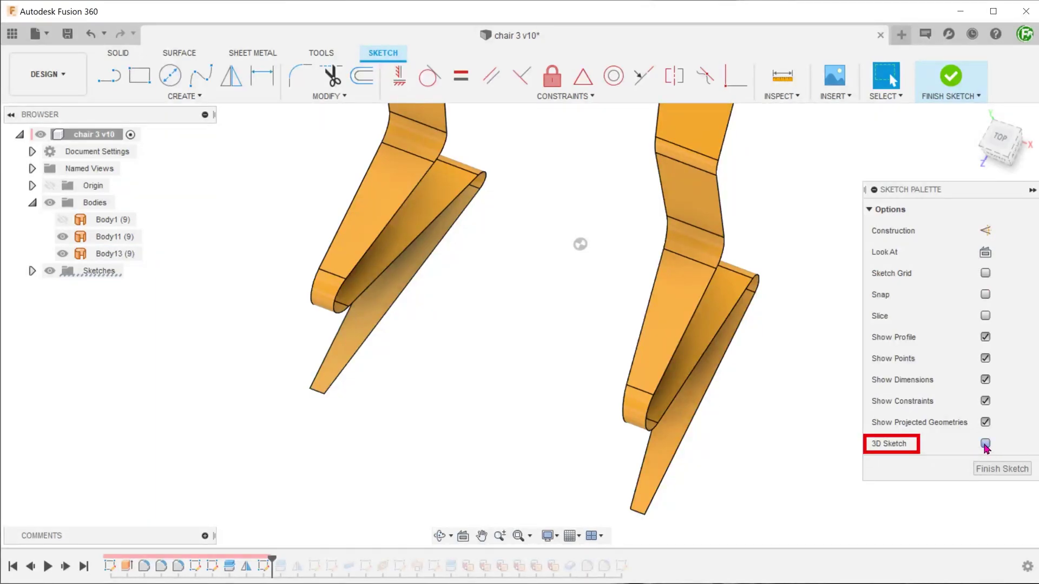
# - Enable 3D Sketch, draw a forward-bulging 3-point arc between the inner front corners of the two strips' bottom faces, and finish the sketch
pyautogui.click(985, 444)
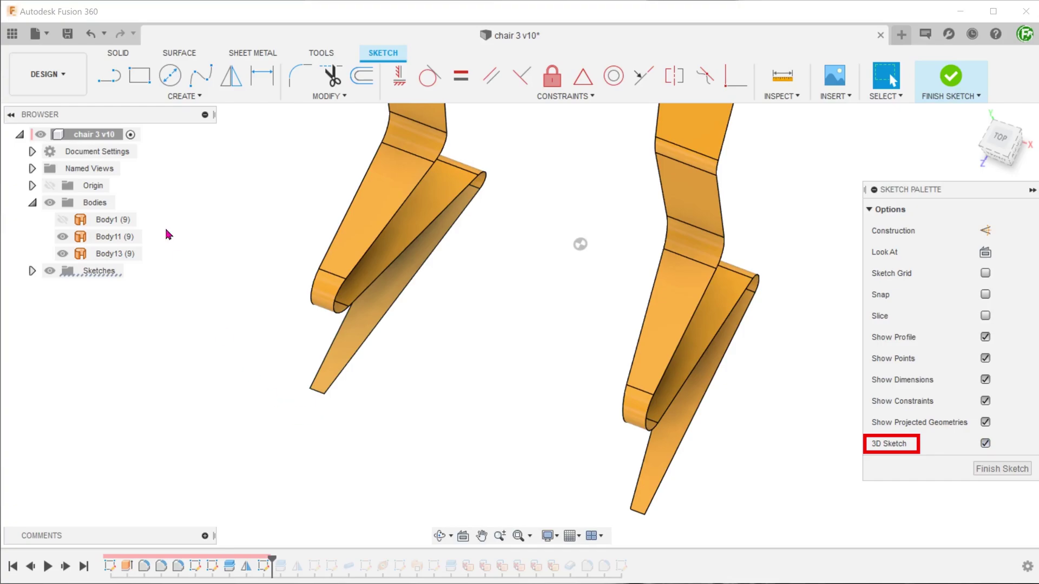
pyautogui.click(162, 97)
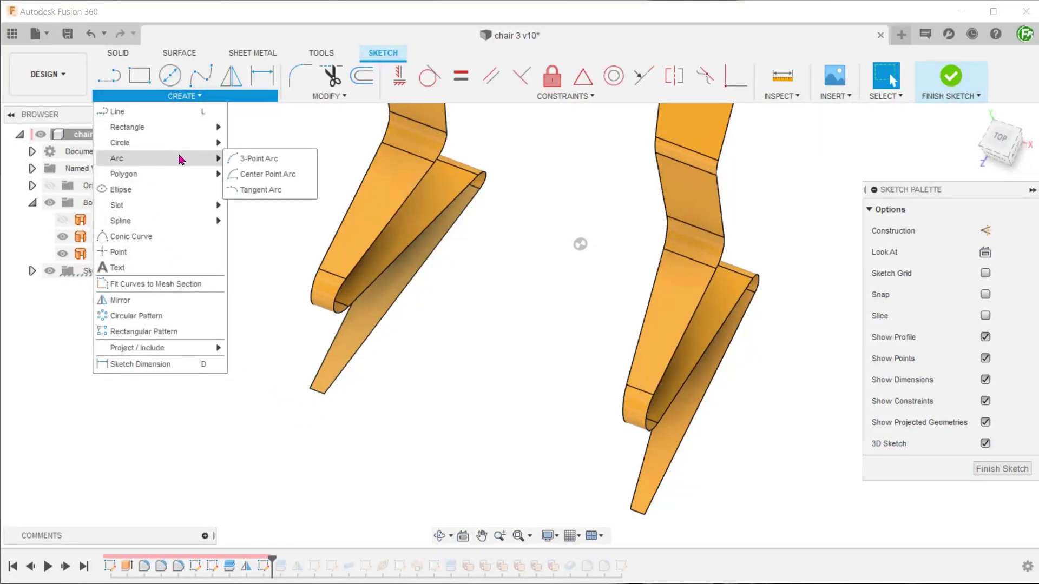
pyautogui.click(259, 158)
pyautogui.keyDown('shift'); pyautogui.moveTo(280, 165); pyautogui.dragTo(328, 297, button='middle'); pyautogui.keyUp('shift')
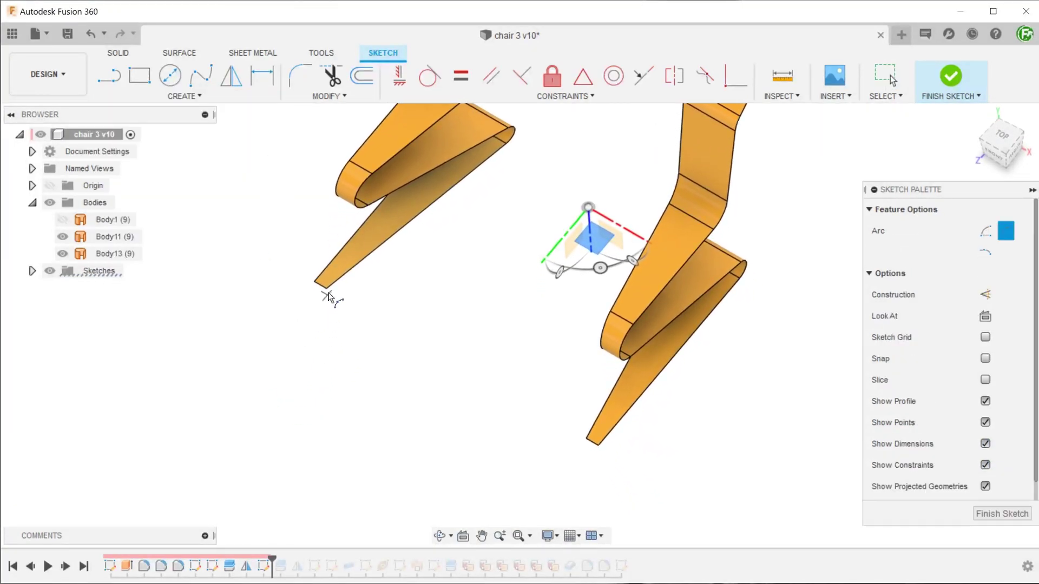
pyautogui.click(328, 290)
pyautogui.keyDown('shift'); pyautogui.moveTo(498, 441); pyautogui.dragTo(584, 449, button='middle'); pyautogui.keyUp('shift')
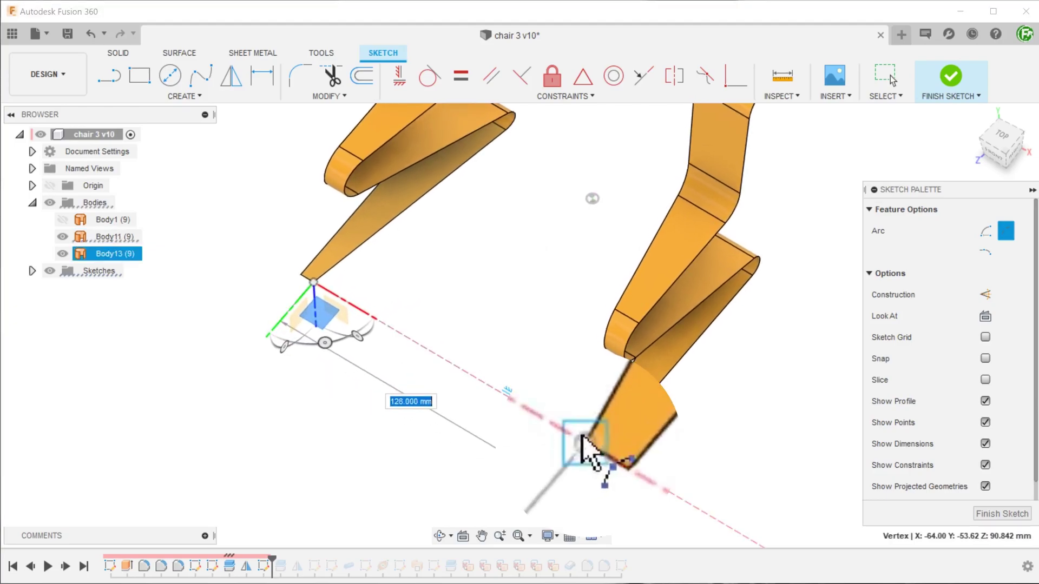
pyautogui.click(587, 443)
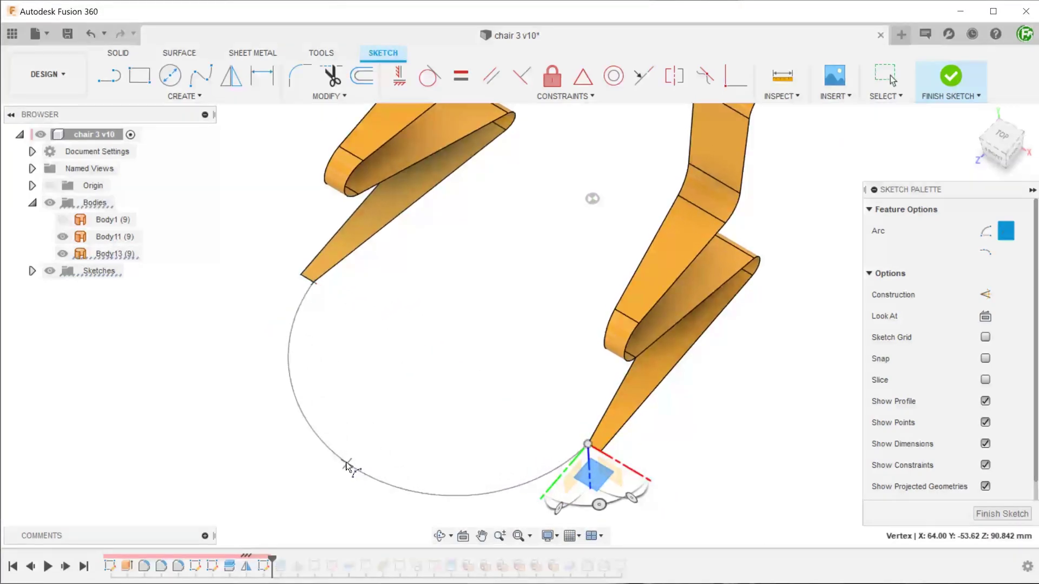
pyautogui.click(296, 478)
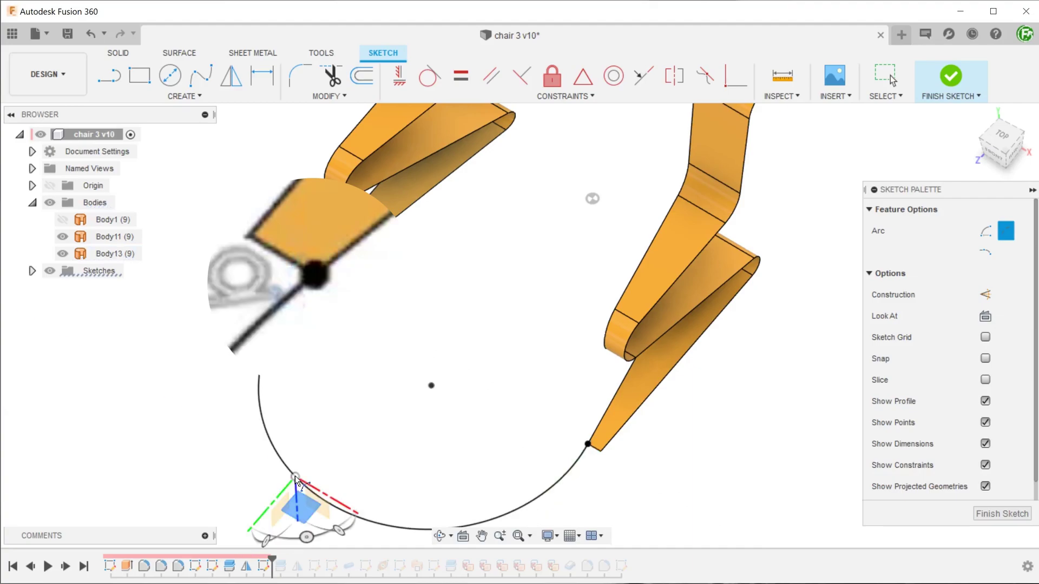
pyautogui.press('Escape')
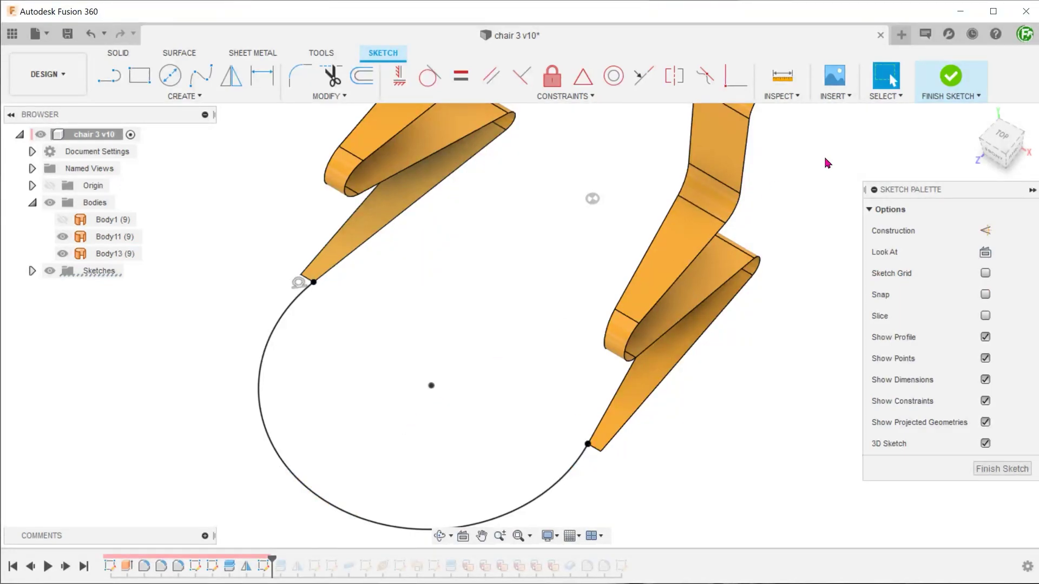
pyautogui.click(940, 82)
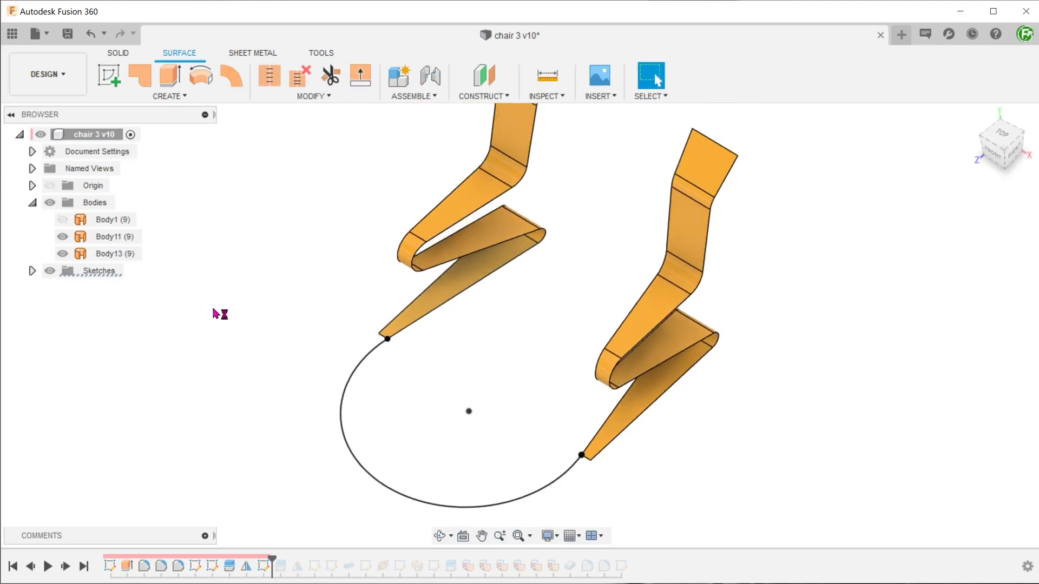
# - Create a new sketch on the top backrest face of the original side strip
pyautogui.click(550, 156)
pyautogui.rightClick(557, 149)
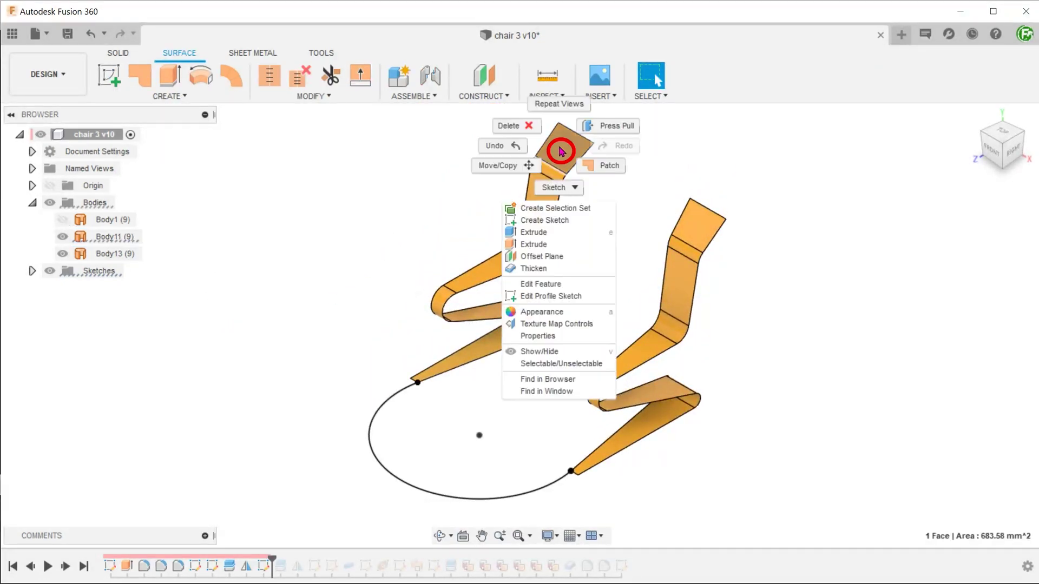
pyautogui.click(556, 221)
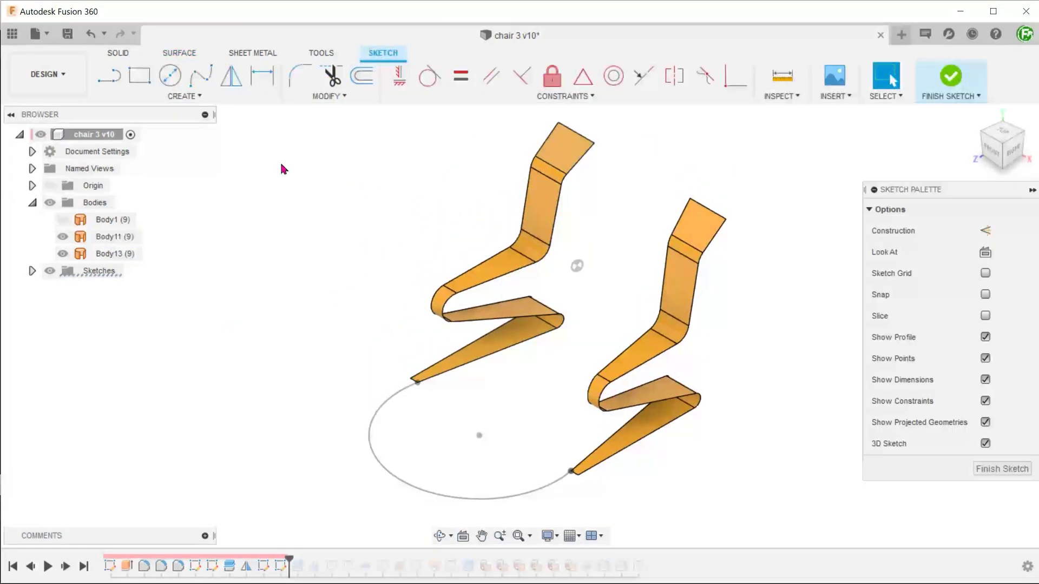
# - Draw an upward-bulging 3-point arc between the inner top corners of the two strips' backrest faces, and finish the sketch
pyautogui.click(196, 96)
pyautogui.moveTo(191, 158)
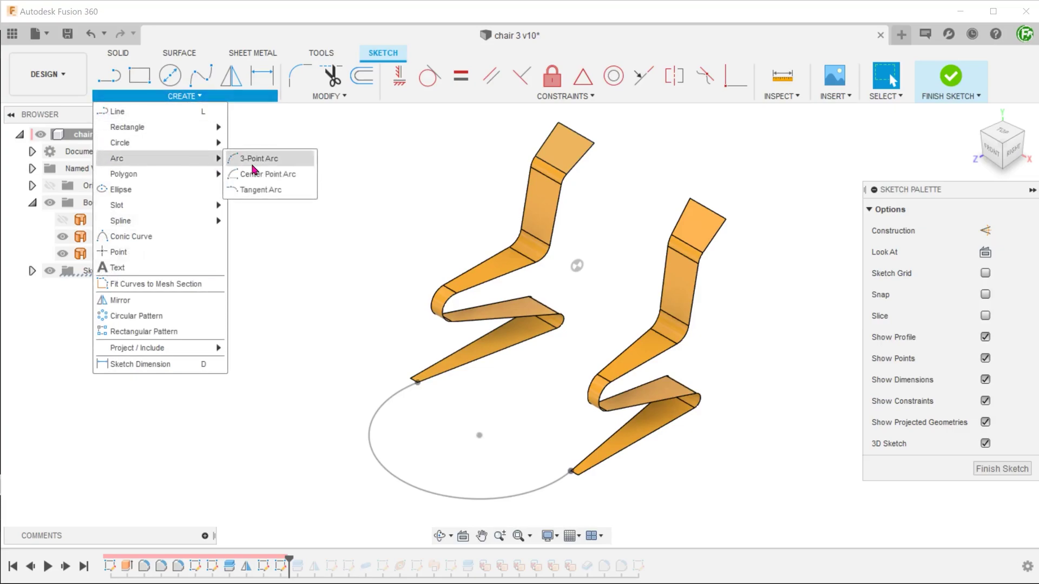
pyautogui.click(281, 162)
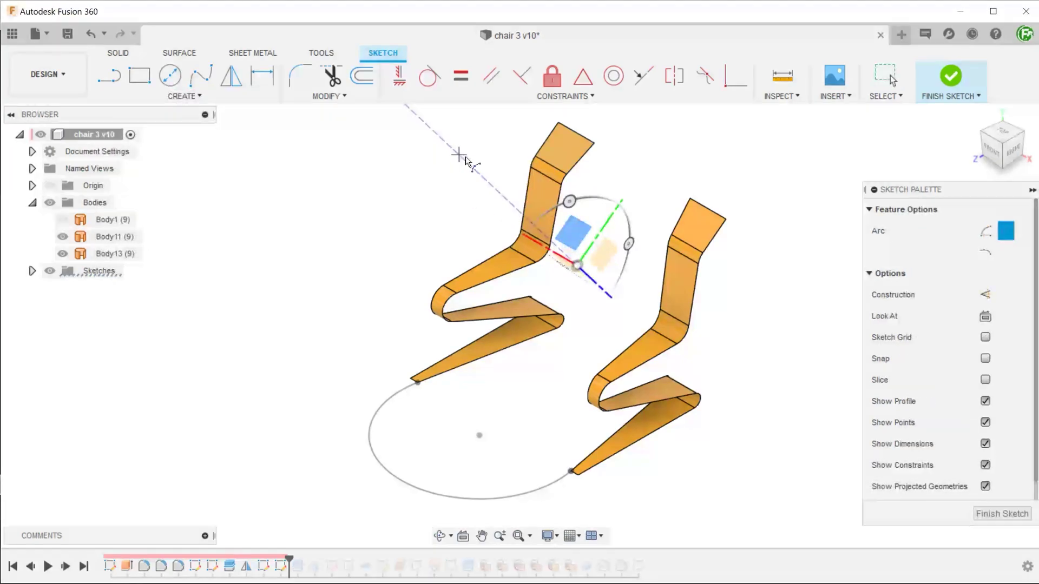
pyautogui.click(595, 143)
pyautogui.click(689, 198)
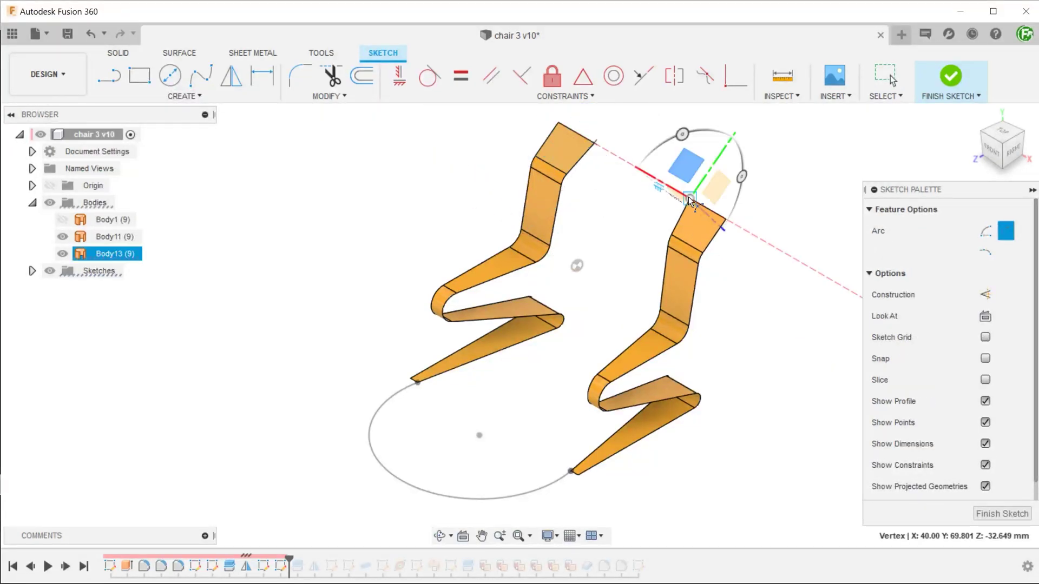
pyautogui.scroll(5, 689, 198)
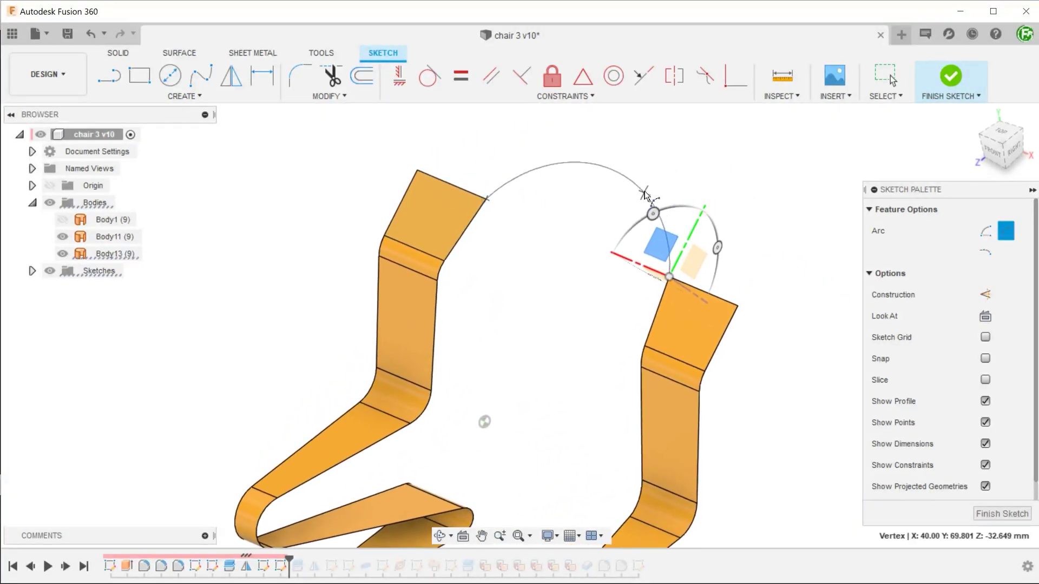
pyautogui.click(653, 178)
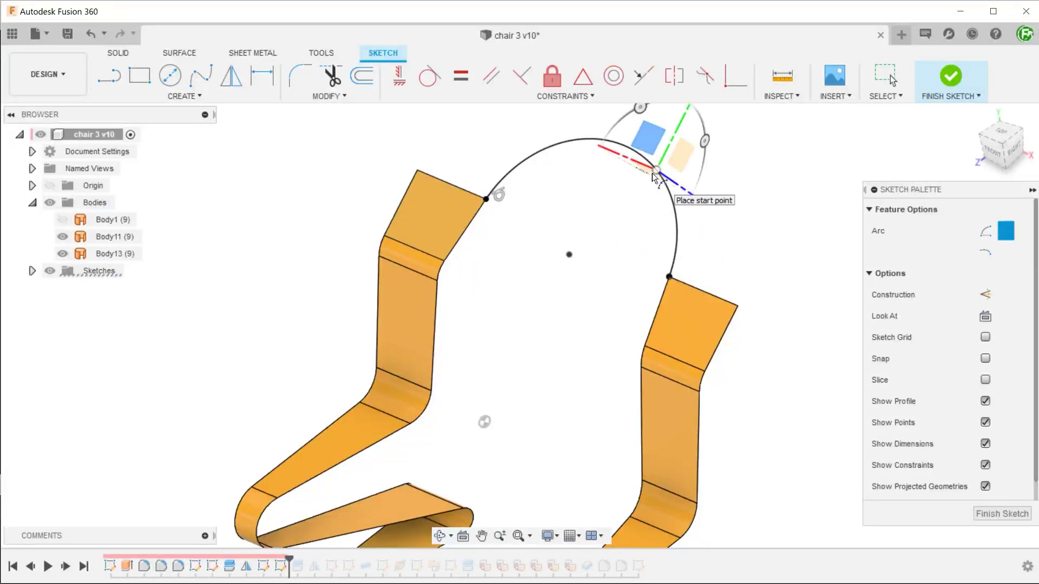
pyautogui.click(951, 76)
# - Start a solid pipe with its path along the backrest arc and the original strip's inner edges, down to the fold beneath the seat
pyautogui.moveTo(598, 168)
pyautogui.keyDown('shift'); pyautogui.mouseDown(button='middle')
pyautogui.moveTo(418, 230)
pyautogui.moveTo(362, 297)
pyautogui.moveTo(312, 307)
pyautogui.mouseUp(button='middle'); pyautogui.keyUp('shift')
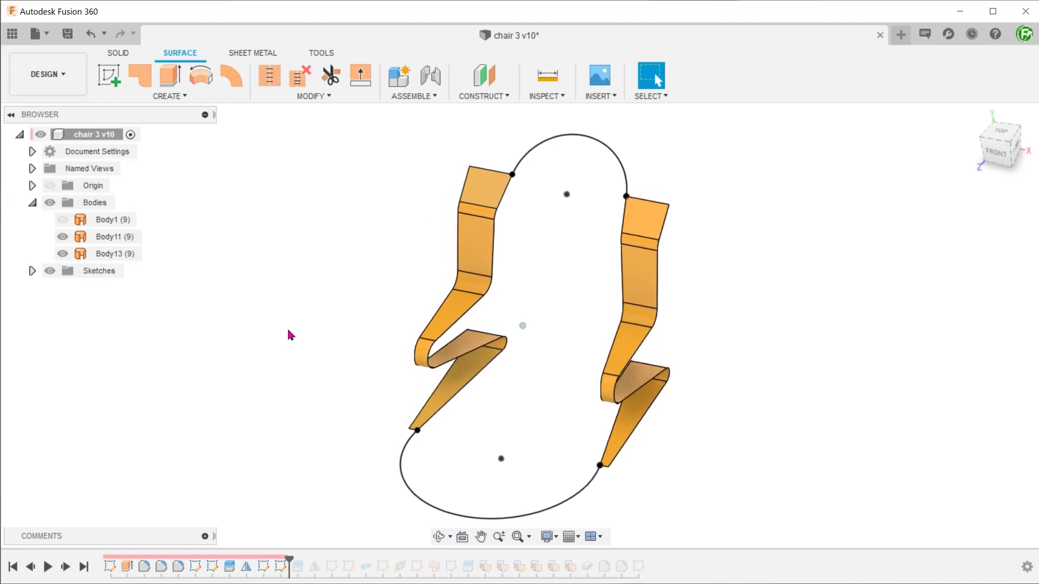
pyautogui.click(118, 56)
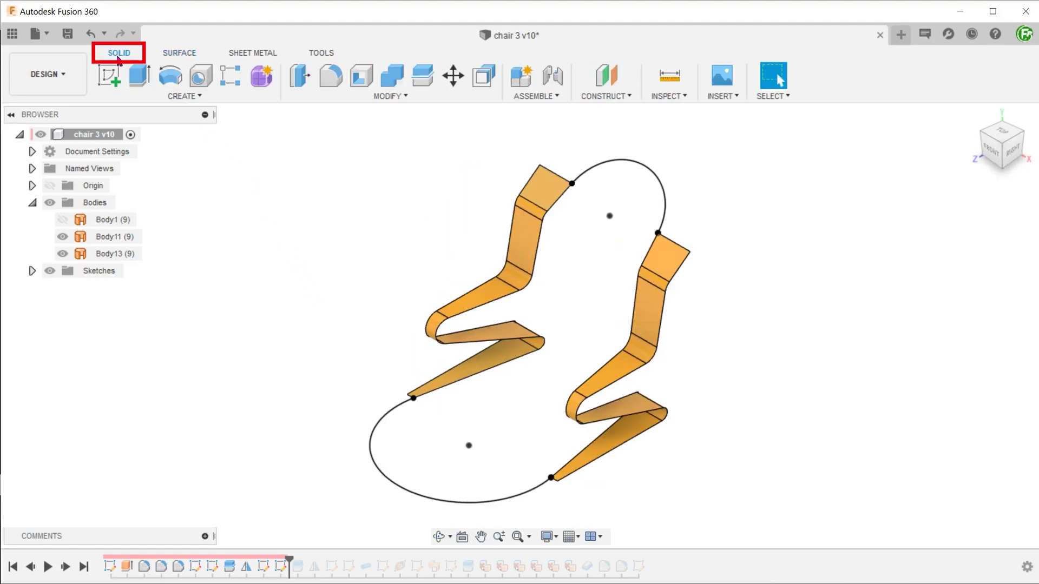
pyautogui.click(184, 96)
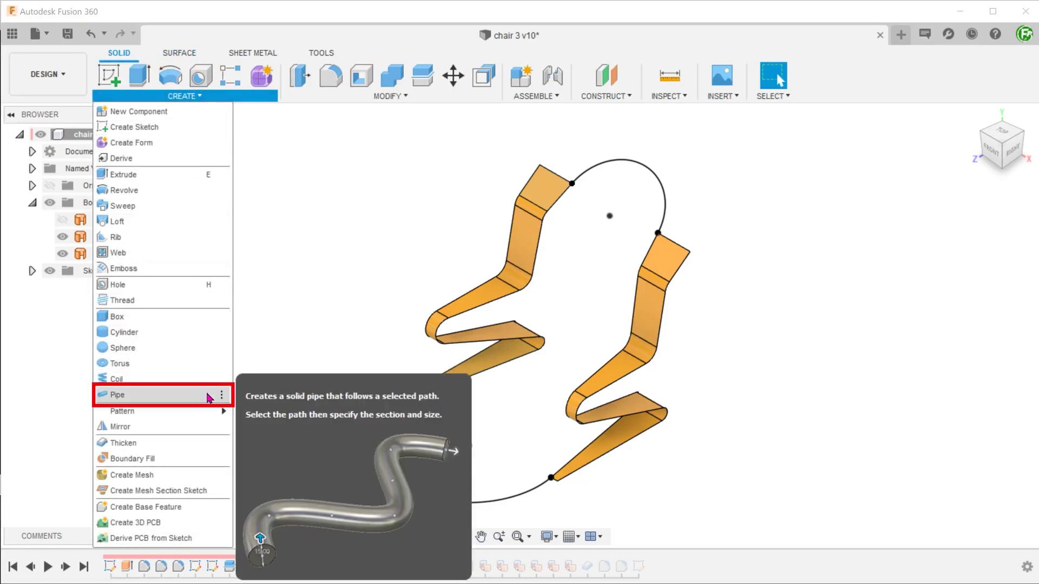
pyautogui.click(209, 396)
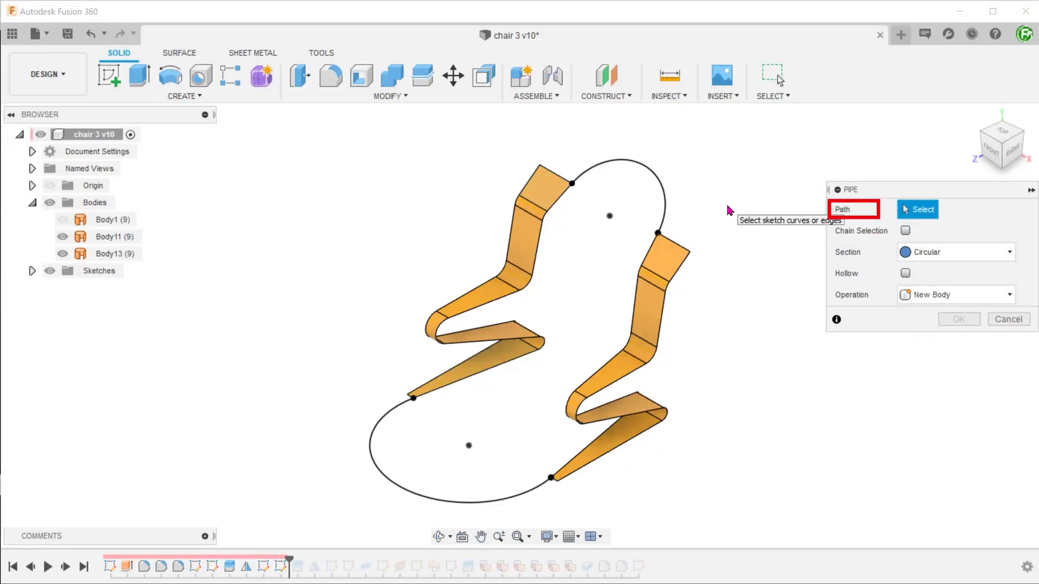
pyautogui.click(661, 185)
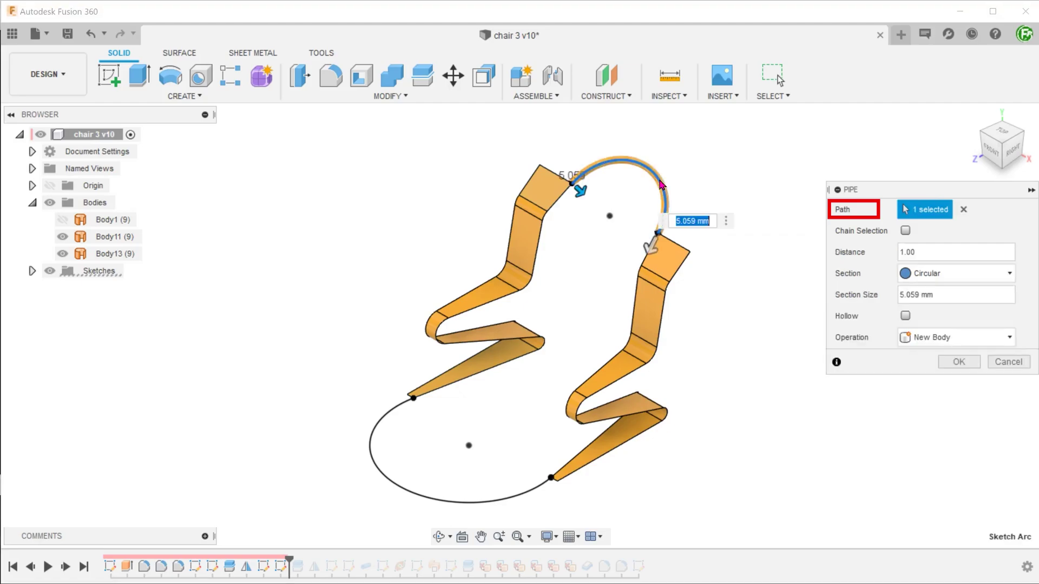
pyautogui.scroll(3, 542, 184)
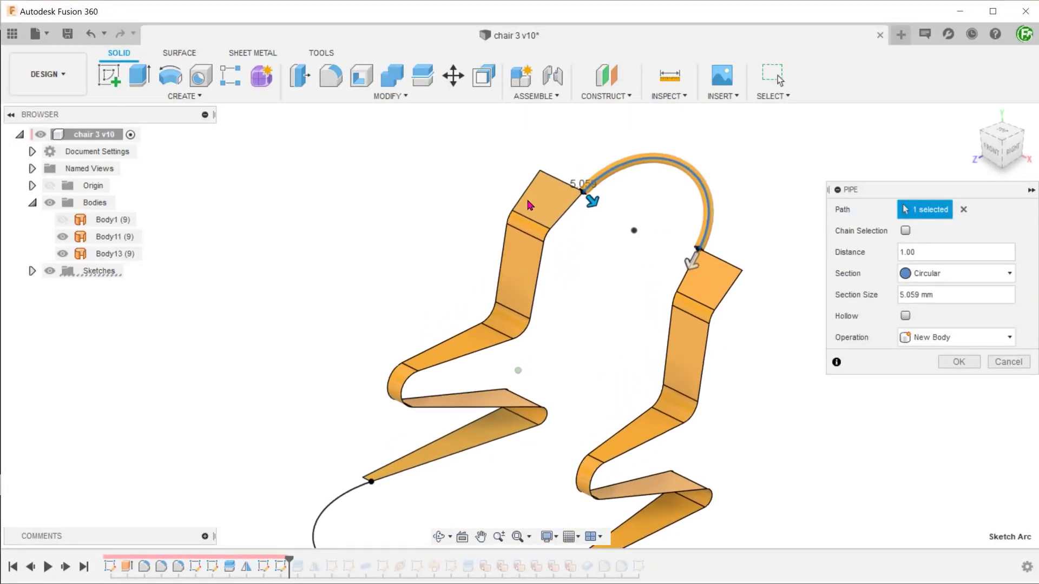
pyautogui.scroll(5, 541, 219)
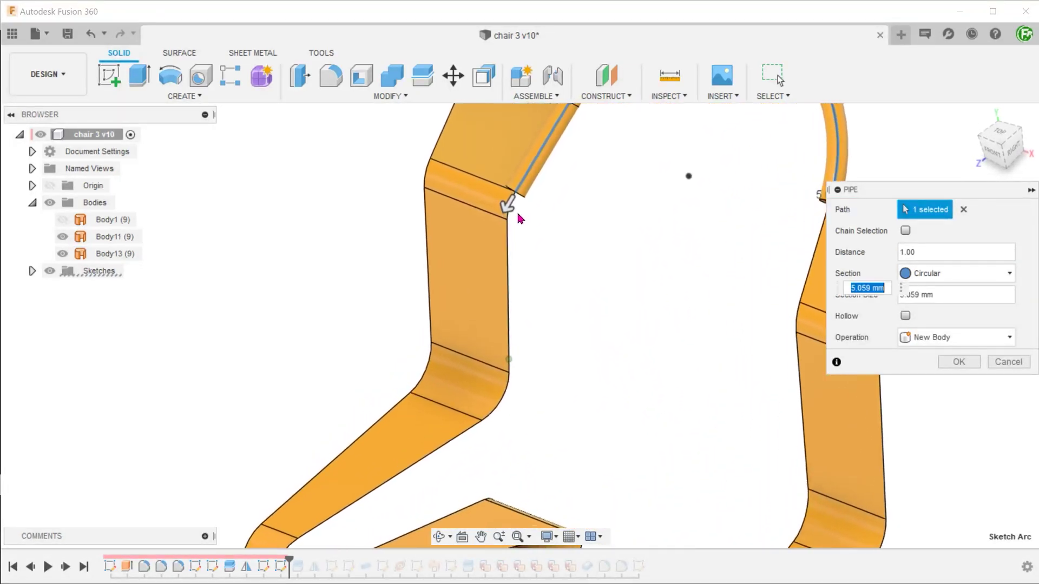
pyautogui.click(507, 260)
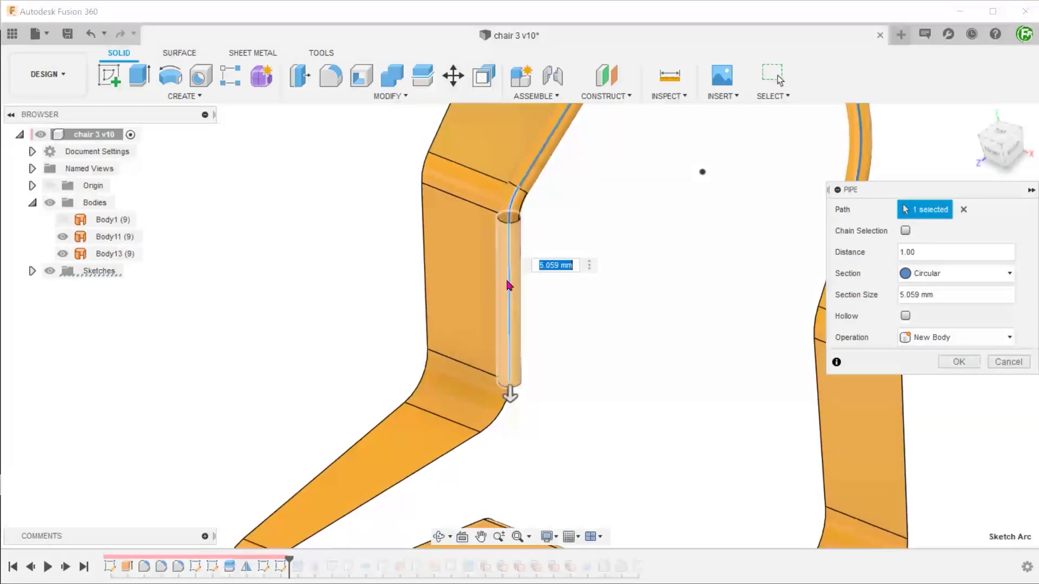
pyautogui.keyDown('shift'); pyautogui.moveTo(517, 379); pyautogui.dragTo(411, 441, button='middle'); pyautogui.keyUp('shift')
pyautogui.click(406, 448)
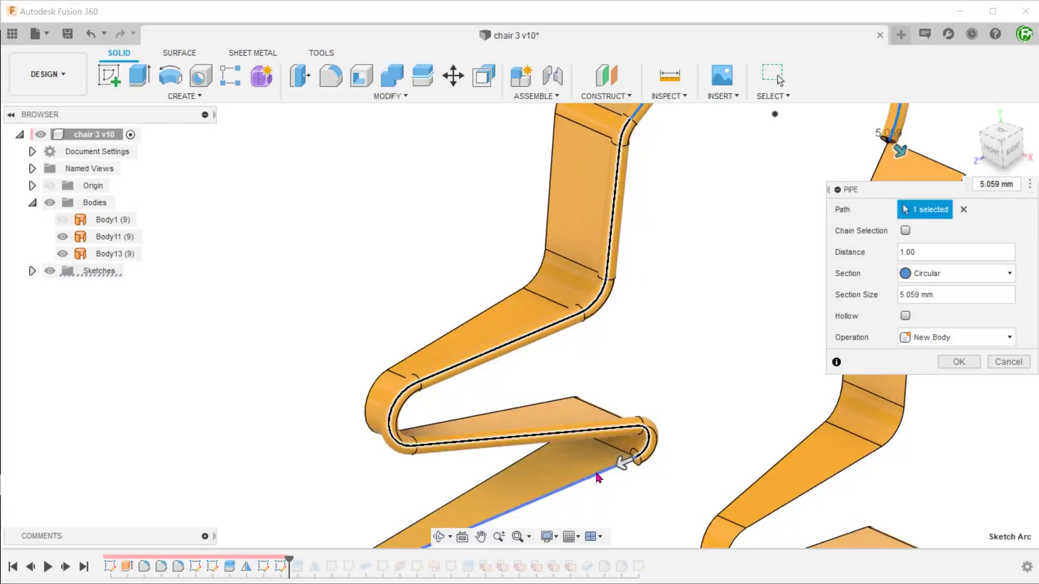
# - Extend the pipe path along the original strip's lowest inner edge and around the base arc to the mirrored strip
pyautogui.click(599, 477)
pyautogui.keyDown('shift'); pyautogui.moveTo(600, 477); pyautogui.dragTo(417, 446, button='middle'); pyautogui.keyUp('shift')
pyautogui.scroll(-5, 579, 474)
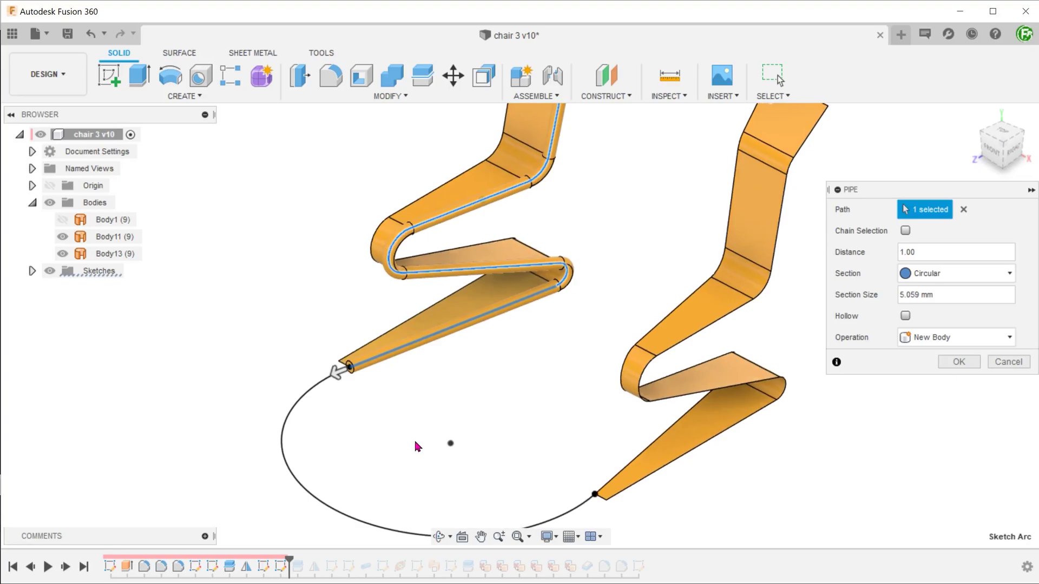
pyautogui.click(297, 417)
pyautogui.keyDown('shift'); pyautogui.moveTo(421, 411); pyautogui.dragTo(492, 408, button='middle'); pyautogui.keyUp('shift')
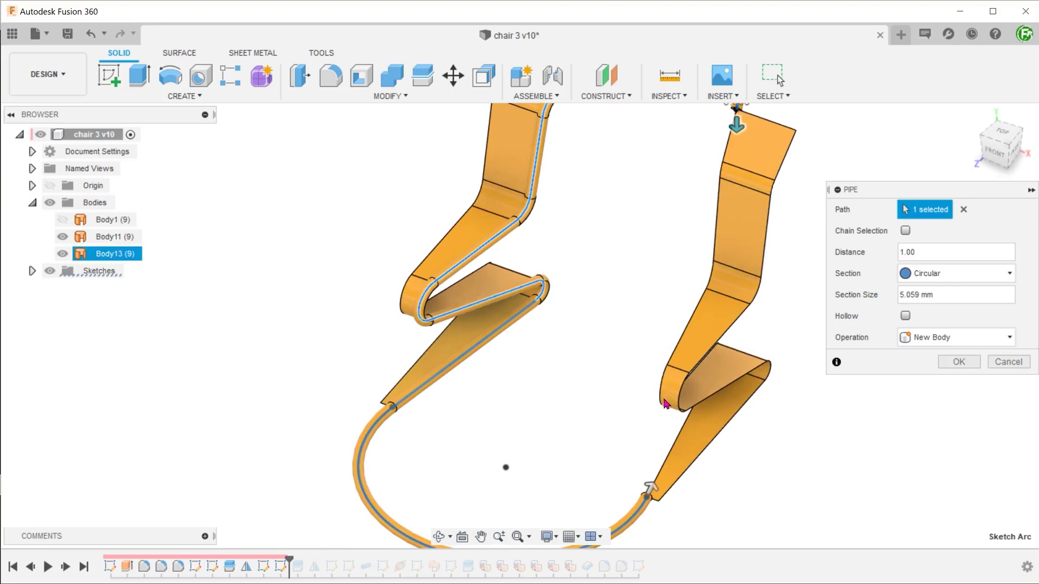
pyautogui.keyDown('shift'); pyautogui.moveTo(599, 411); pyautogui.dragTo(597, 411, button='middle'); pyautogui.keyUp('shift')
pyautogui.scroll(-3, 597, 411)
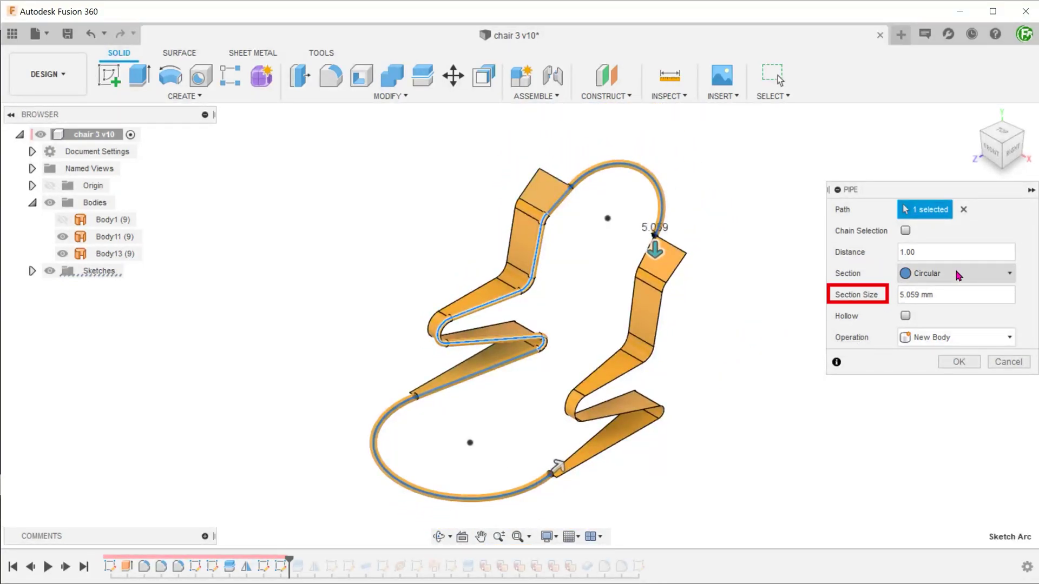
# - Set the pipe's circular section size to 7 mm and create it as a new body
pyautogui.moveTo(947, 295); pyautogui.dragTo(895, 301)
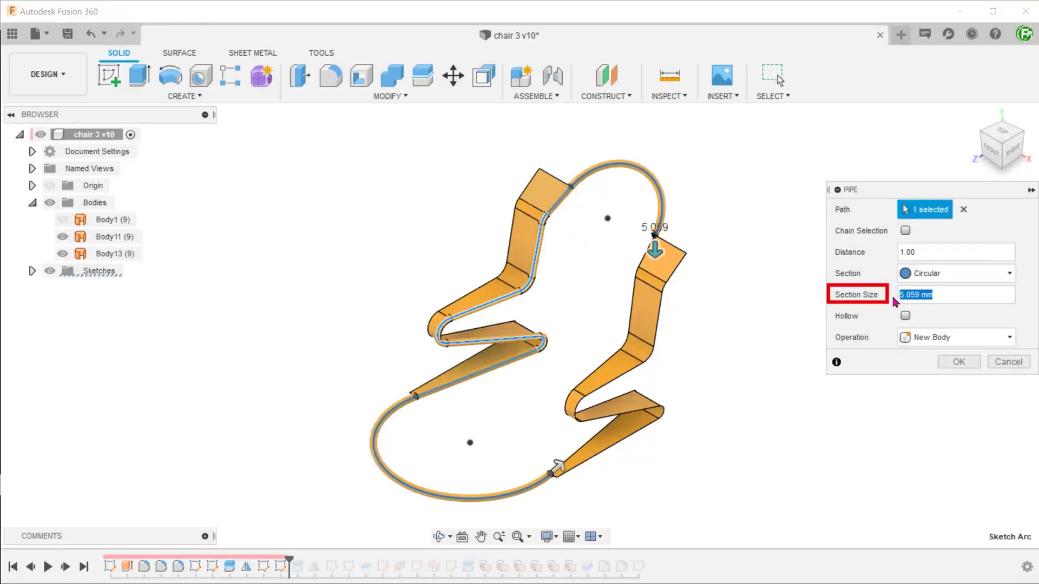
pyautogui.write('7')
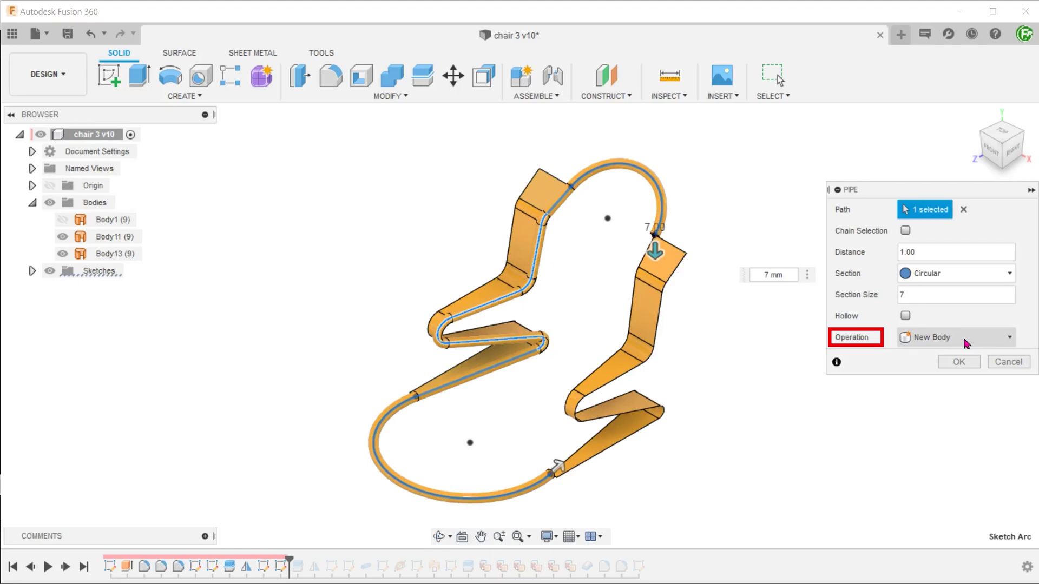
pyautogui.click(959, 361)
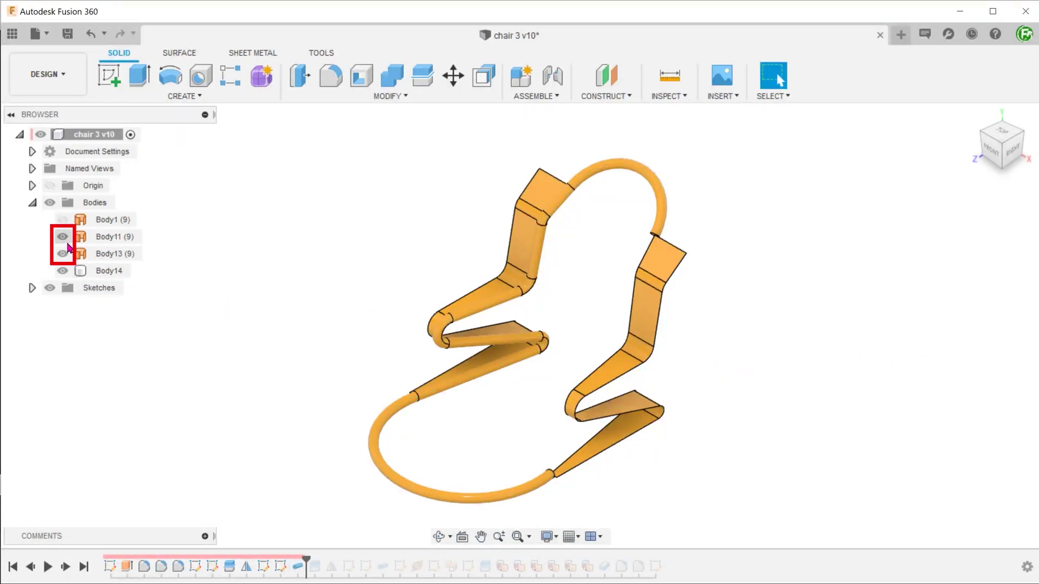
# - Hide the strip bodies Body11 and Body13 and show the origin planes
pyautogui.click(62, 236)
pyautogui.click(62, 253)
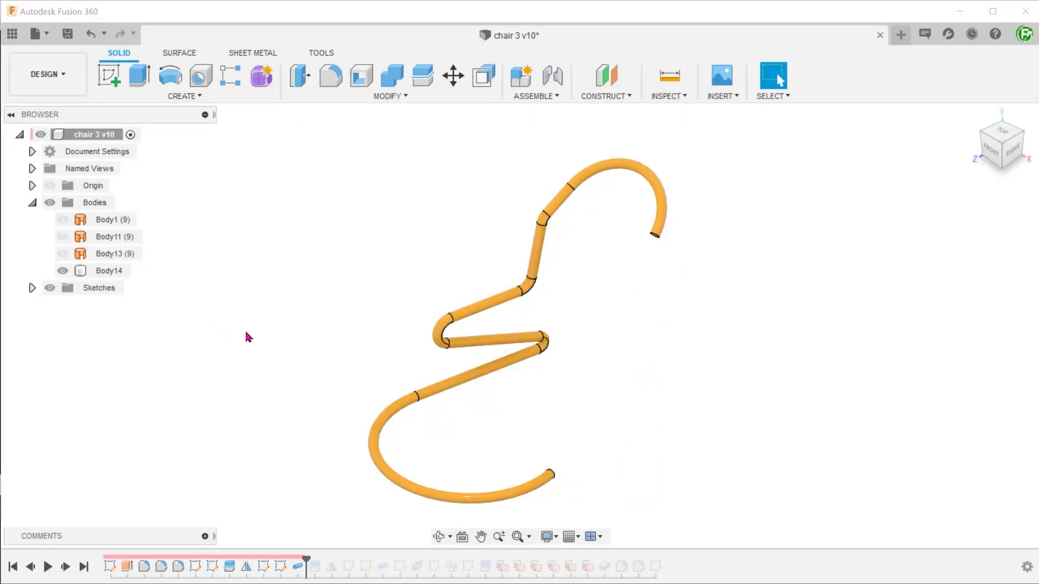
pyautogui.click(50, 186)
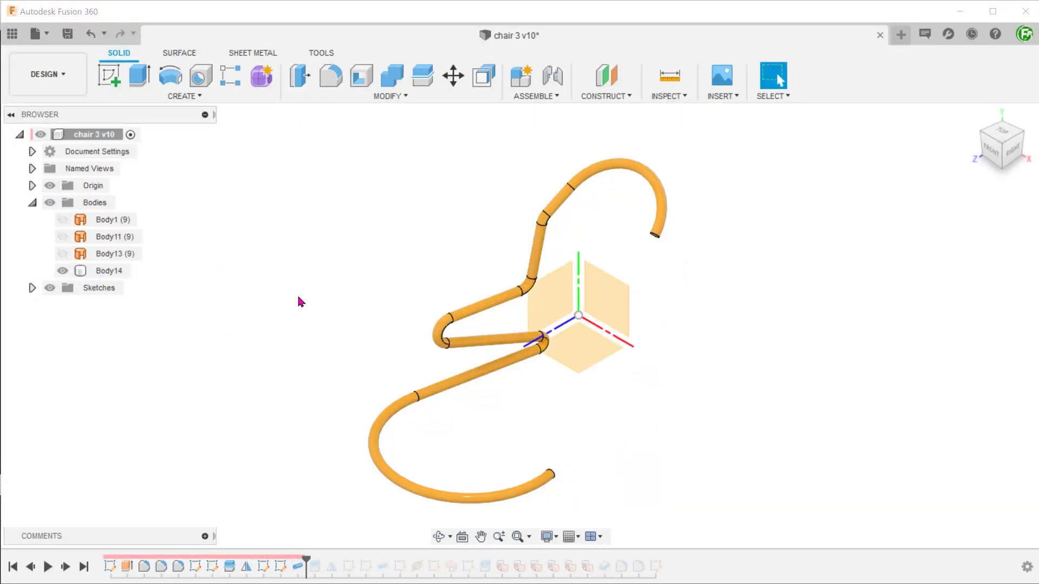
# - Mirror the pipe body Body14 across the YZ plane with the Join operation, and hide the origin planes
pyautogui.write('sm')
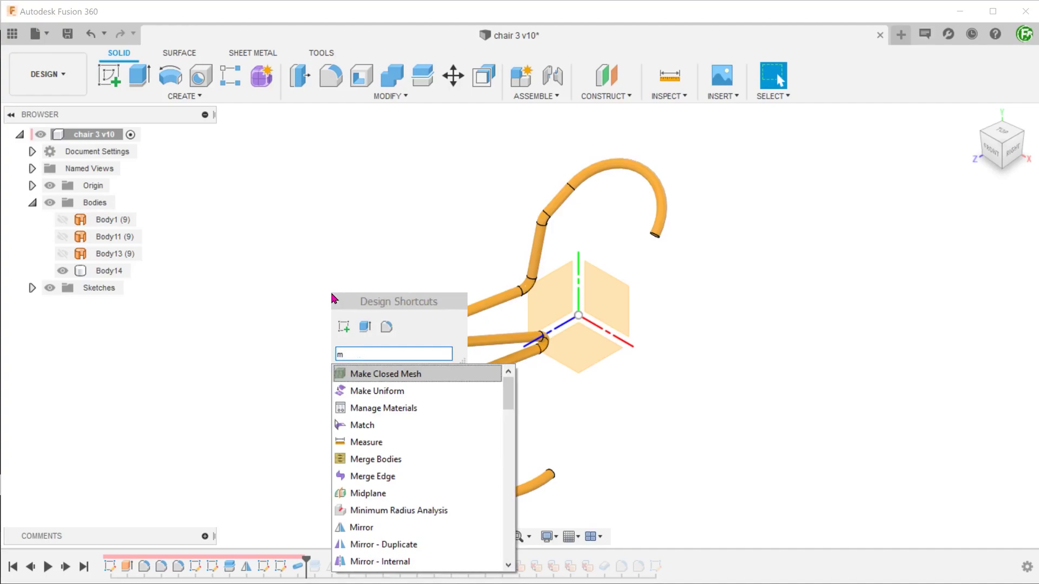
pyautogui.write('ir')
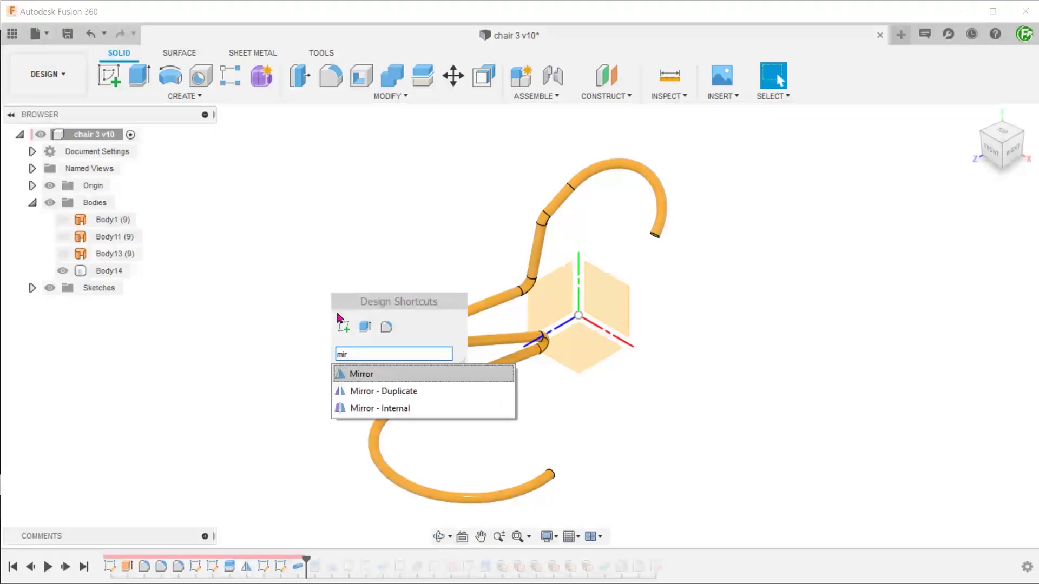
pyautogui.click(361, 374)
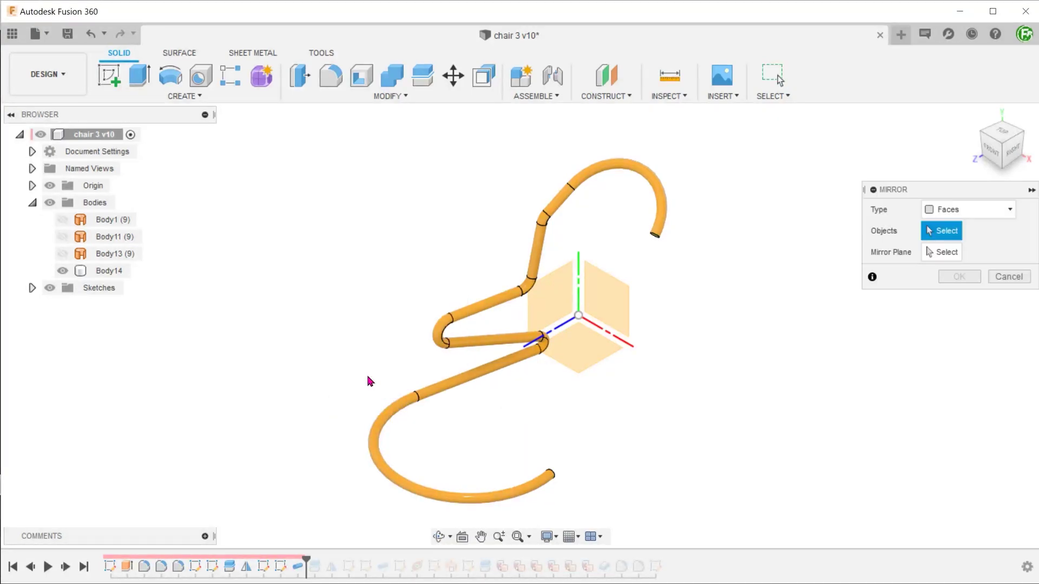
pyautogui.click(966, 209)
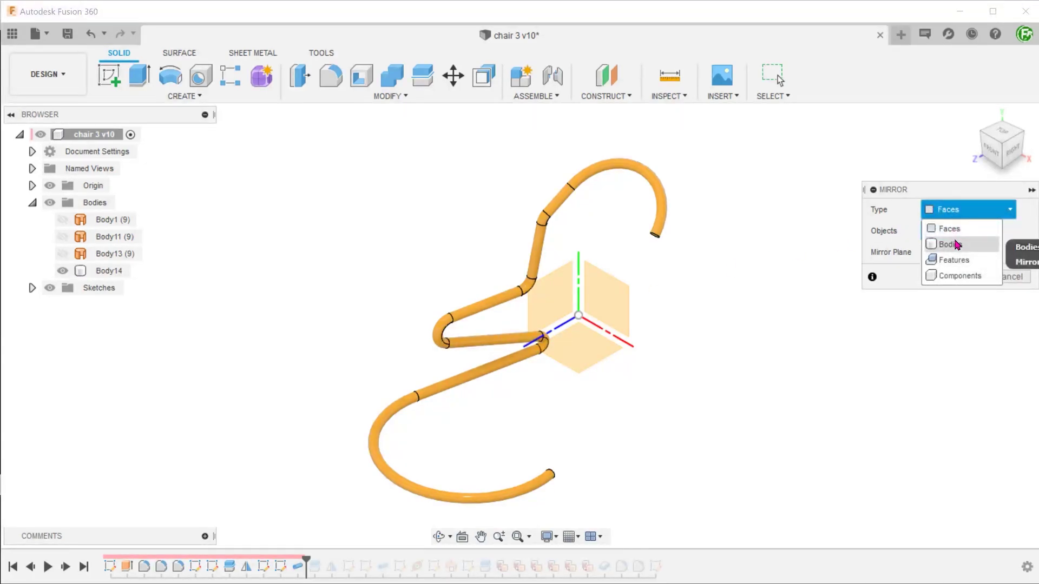
pyautogui.click(956, 243)
pyautogui.click(664, 205)
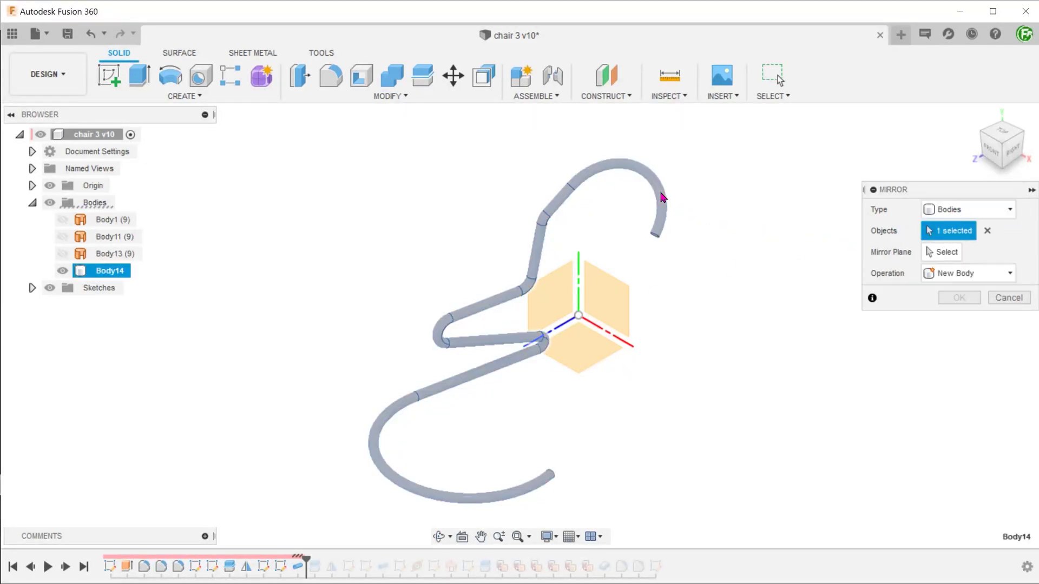
pyautogui.click(945, 254)
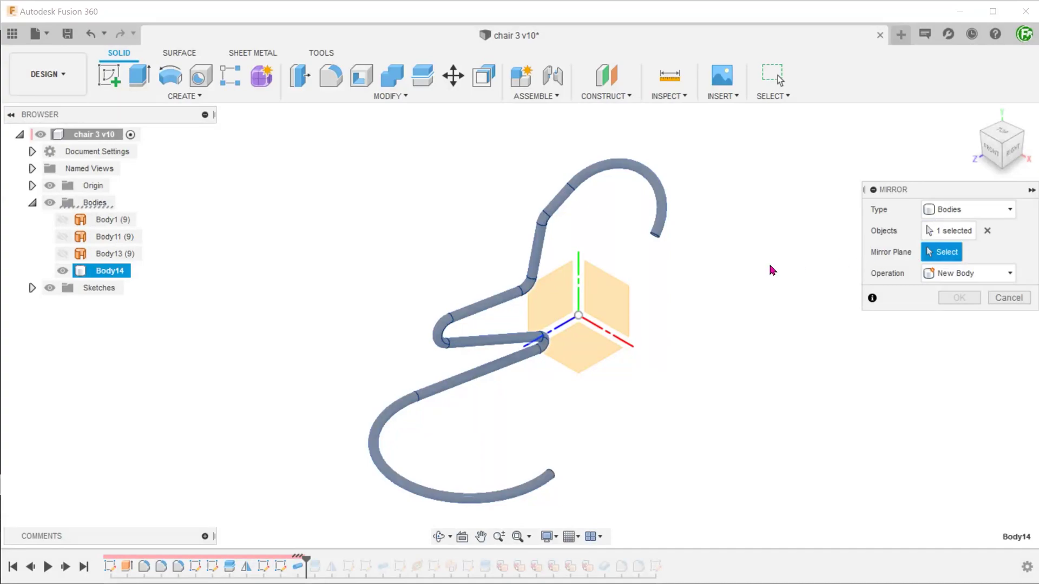
pyautogui.click(566, 301)
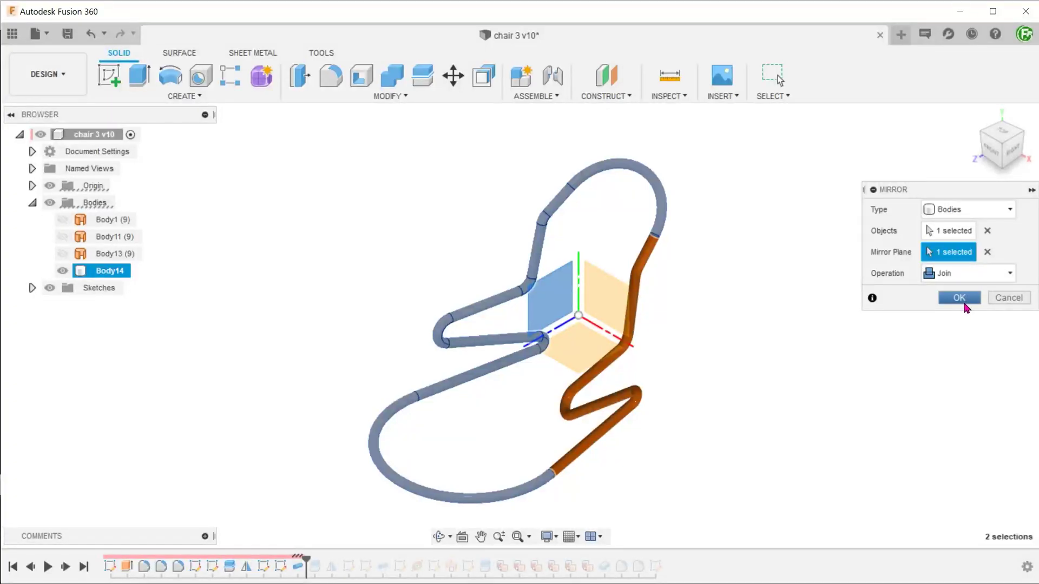
pyautogui.click(958, 299)
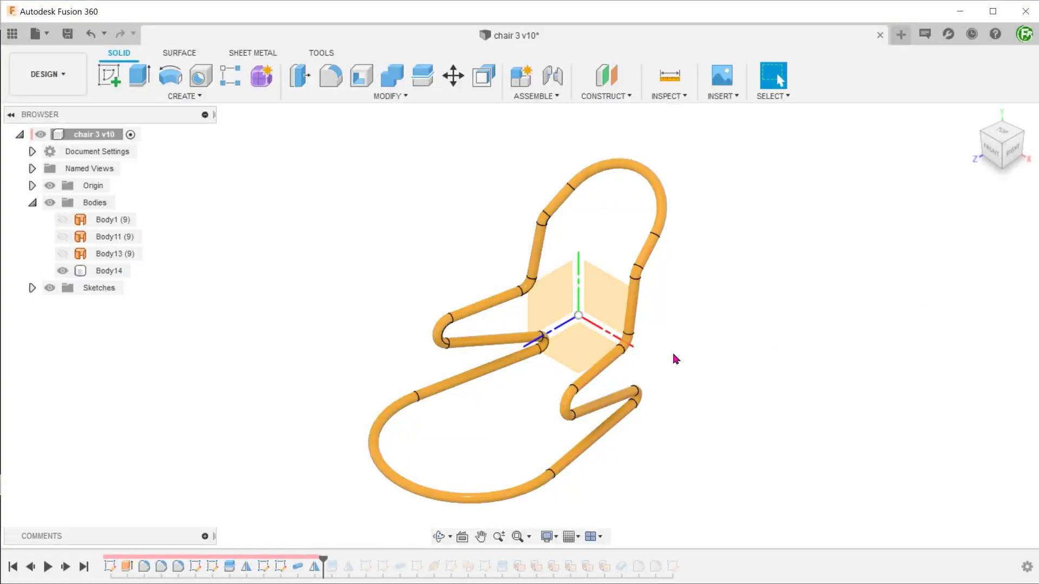
pyautogui.click(50, 185)
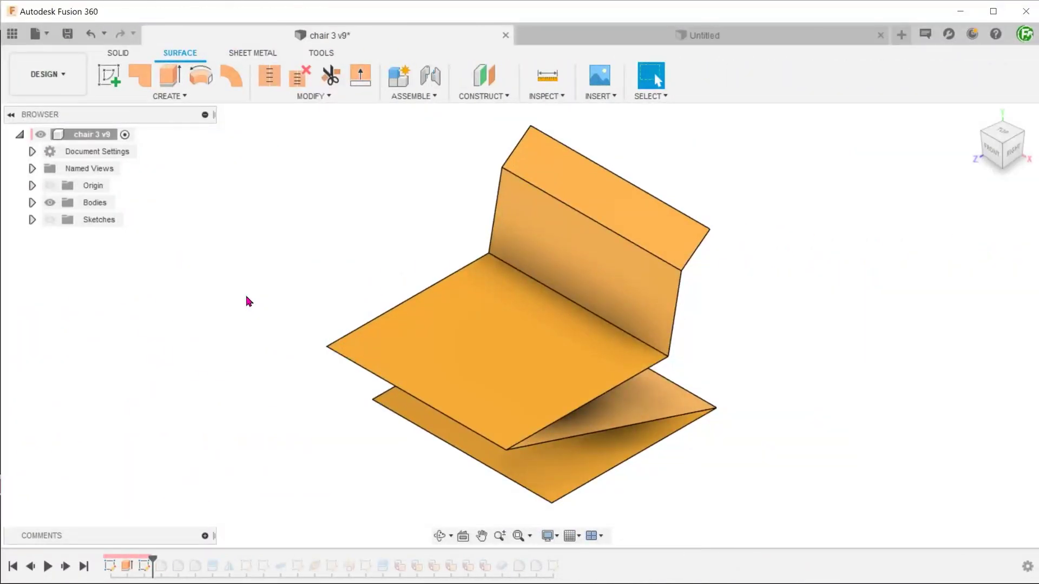
# - Start a 10 mm fillet on the seat's front edge, the seat-to-backrest edge and the upper backrest fold
pyautogui.press('f')
pyautogui.click(339, 358)
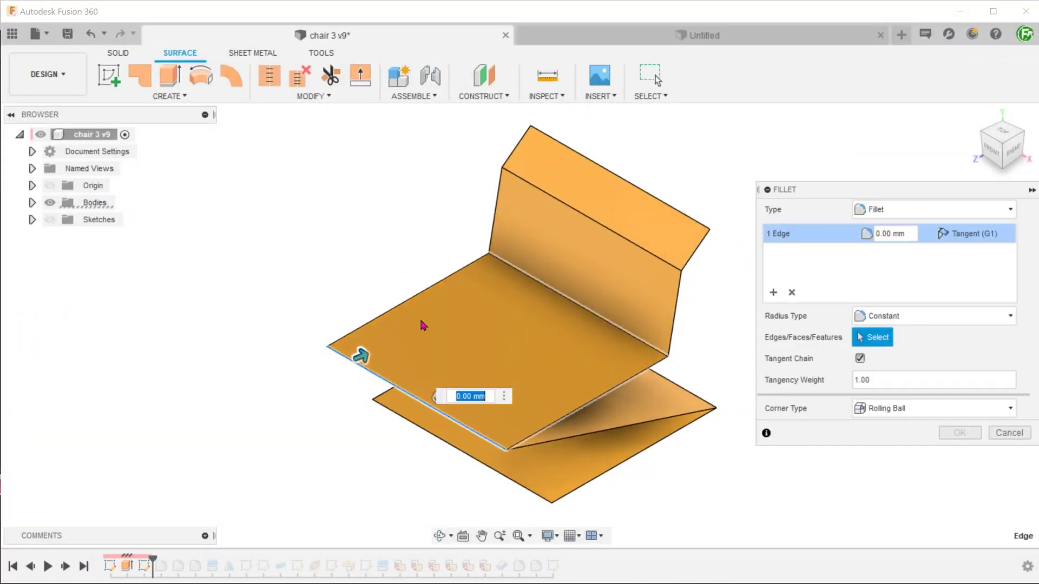
pyautogui.click(552, 290)
pyautogui.click(620, 238)
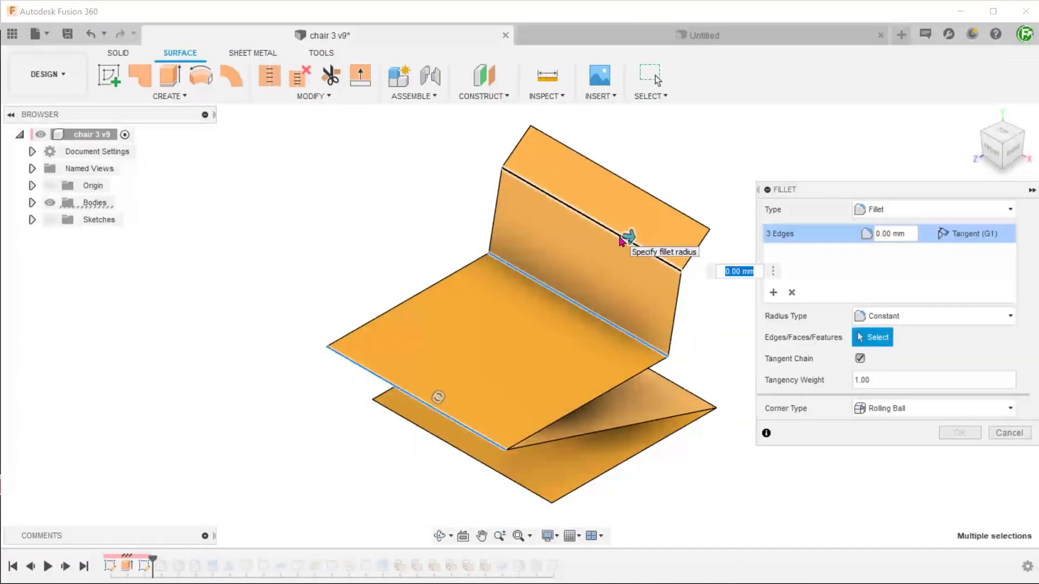
# - Add a second 5 mm radius set for the rear edge between the sloped support and the base, and complete the fillet
pyautogui.click(773, 292)
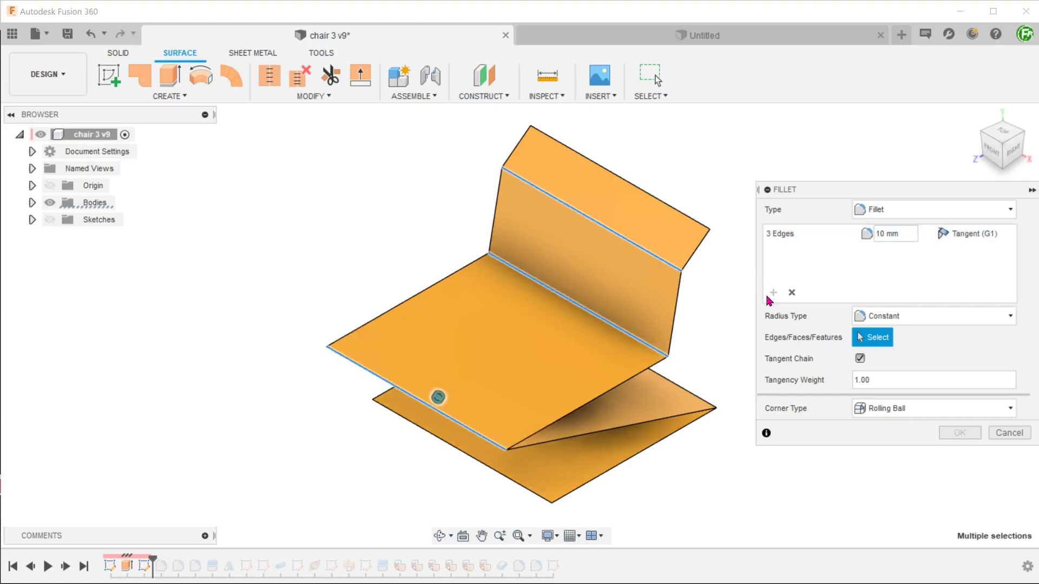
pyautogui.click(697, 397)
pyautogui.click(903, 252)
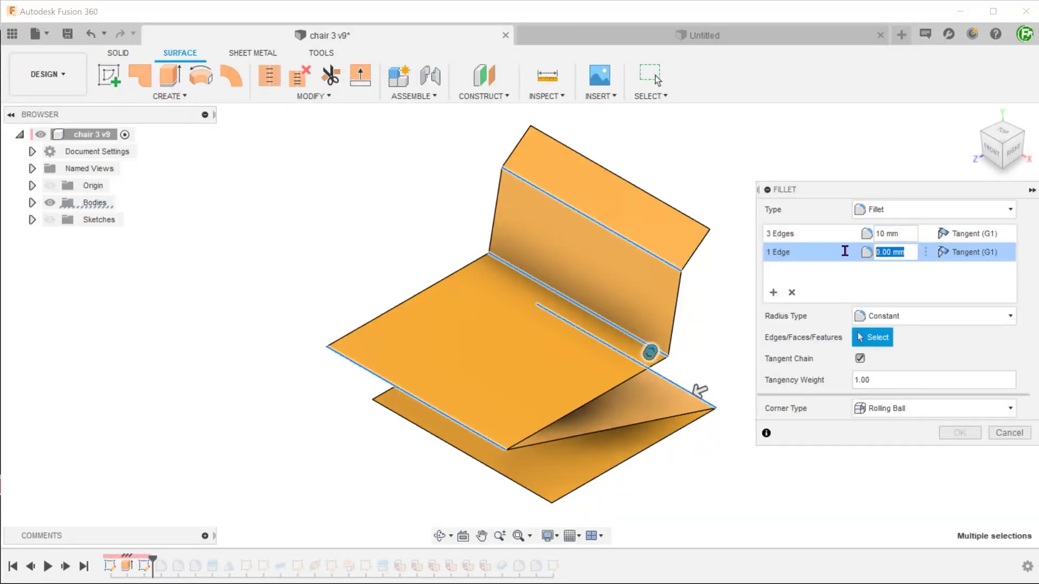
pyautogui.write('5')
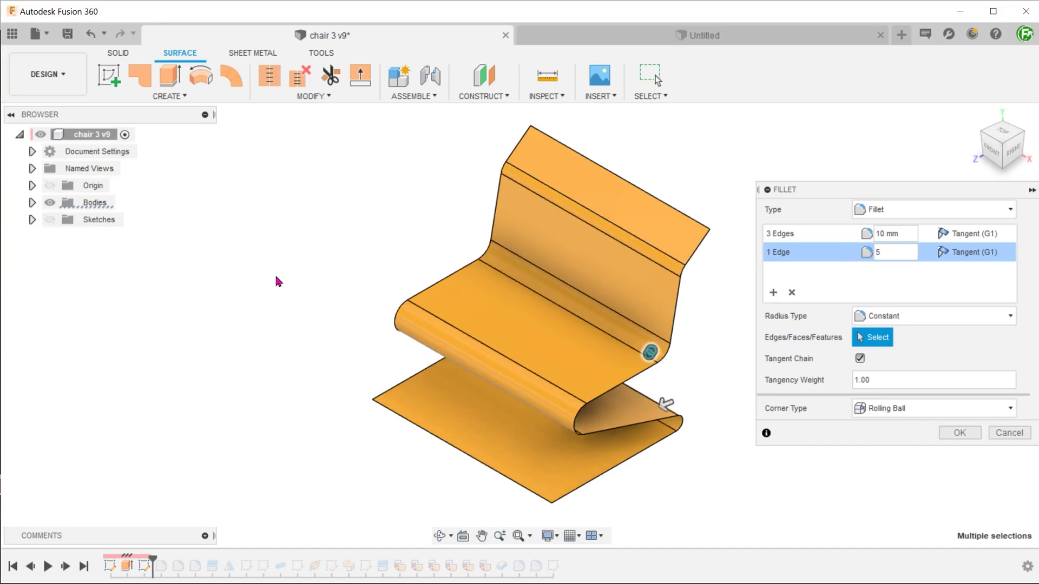
pyautogui.click(960, 433)
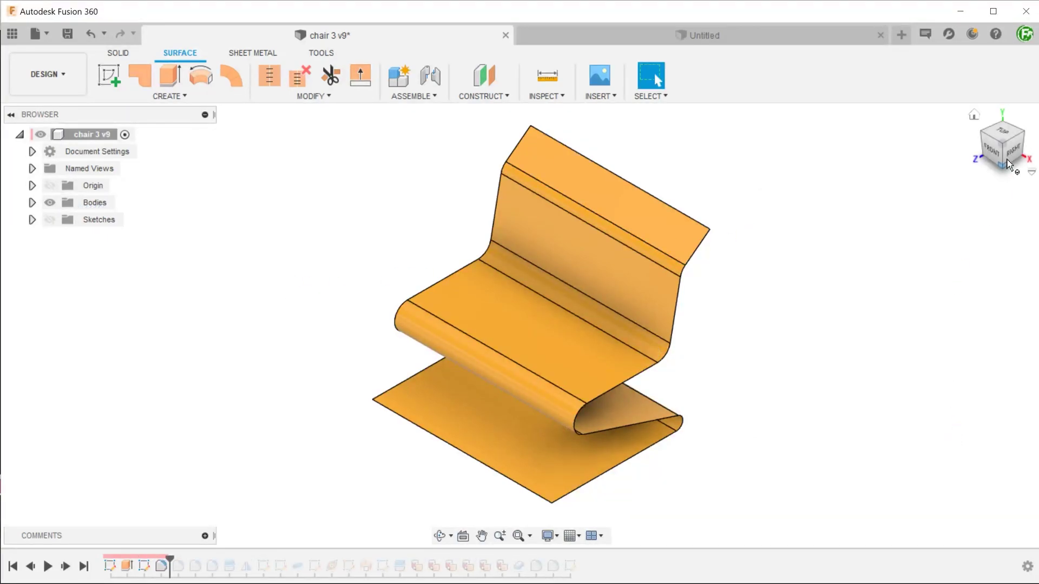
pyautogui.click(1014, 152)
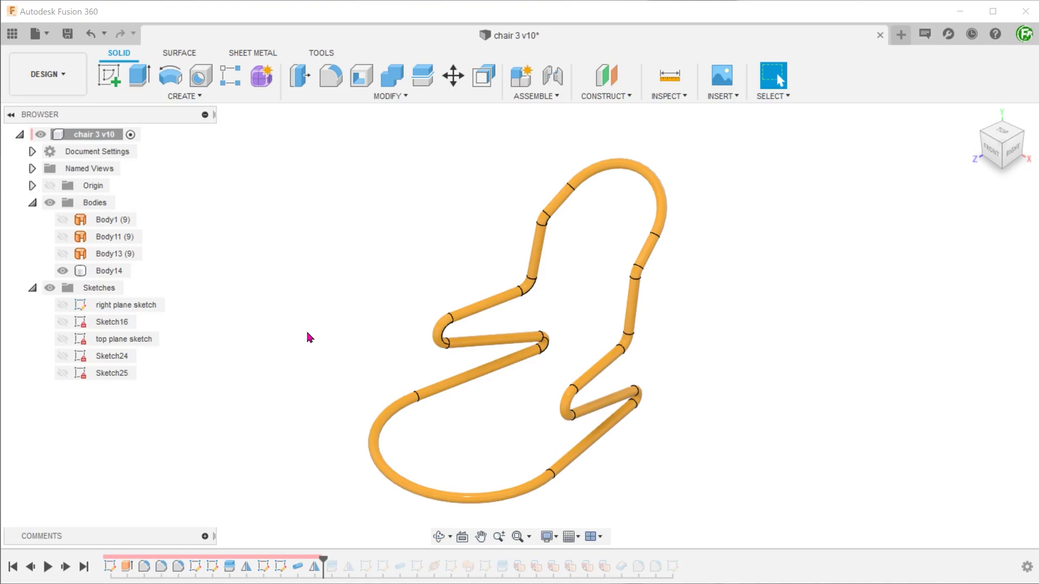
# - Edit the top plane sketch to set the slanted line's upper-end offset from the vertical centreline to 30 mm, and inspect the updated tube
pyautogui.rightClick(147, 347)
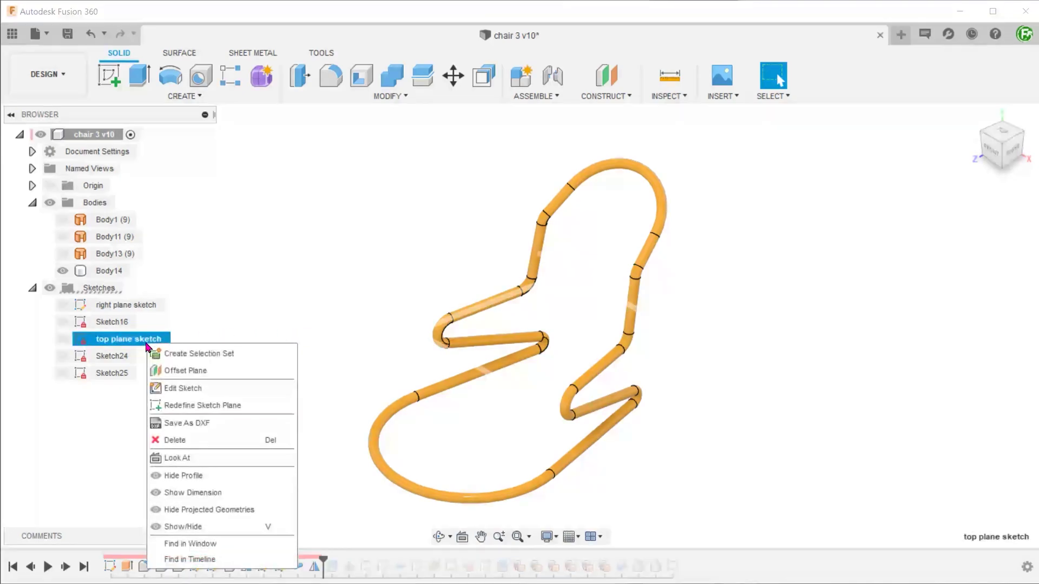
pyautogui.click(184, 389)
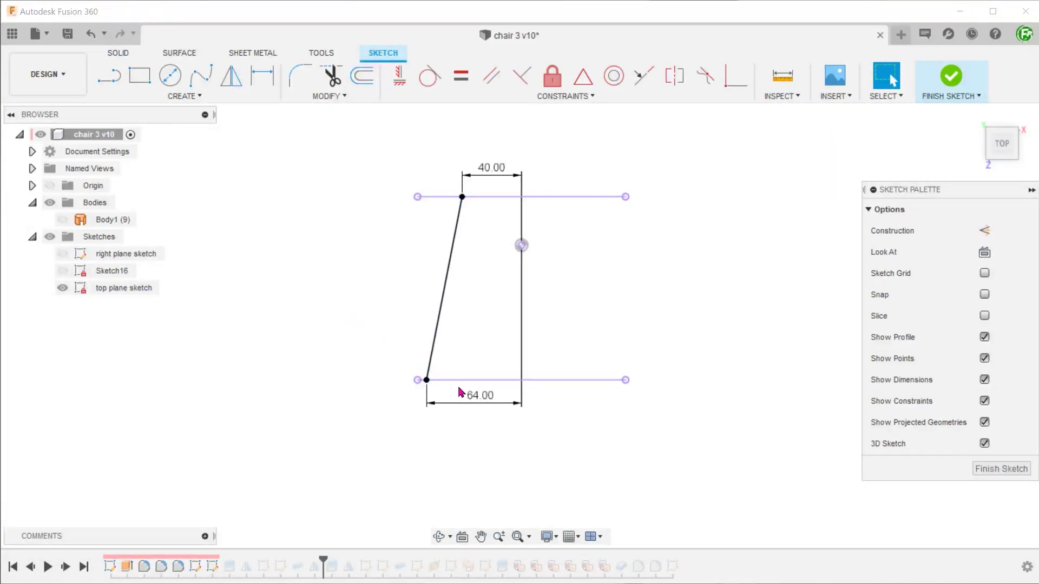
pyautogui.doubleClick(491, 169)
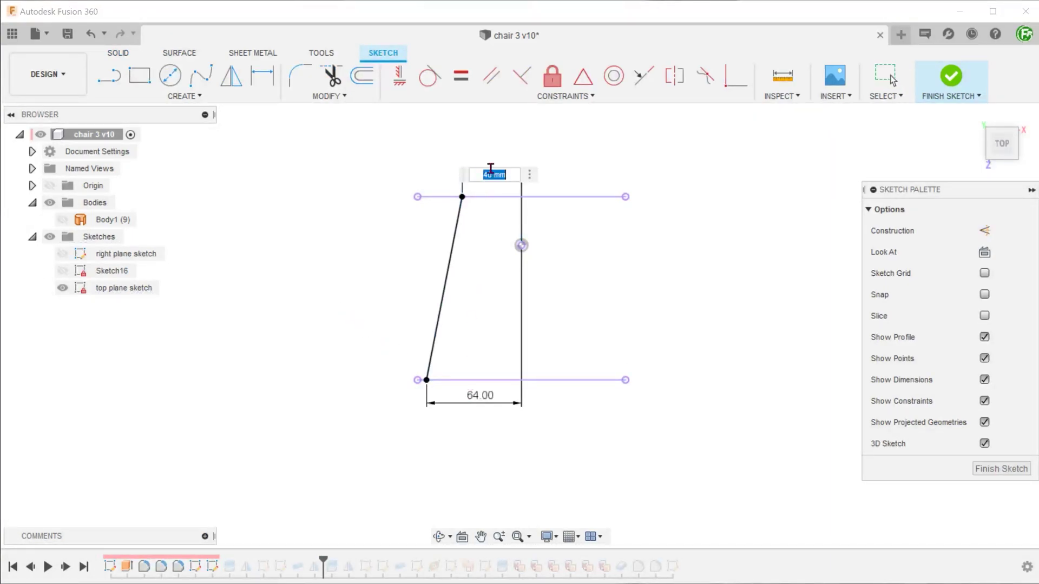
pyautogui.write('30')
pyautogui.press('Return')
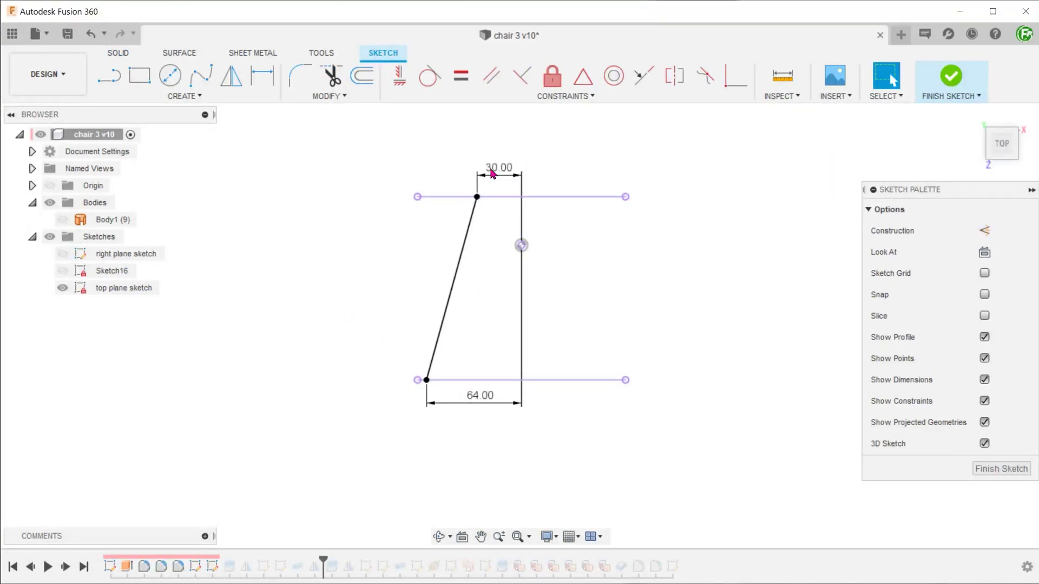
pyautogui.click(950, 76)
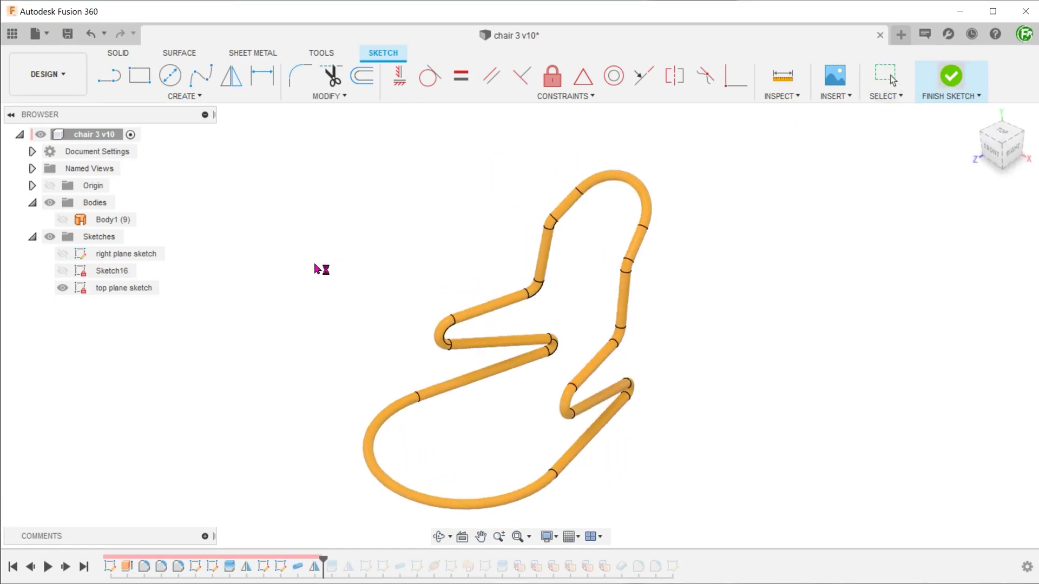
pyautogui.click(1002, 133)
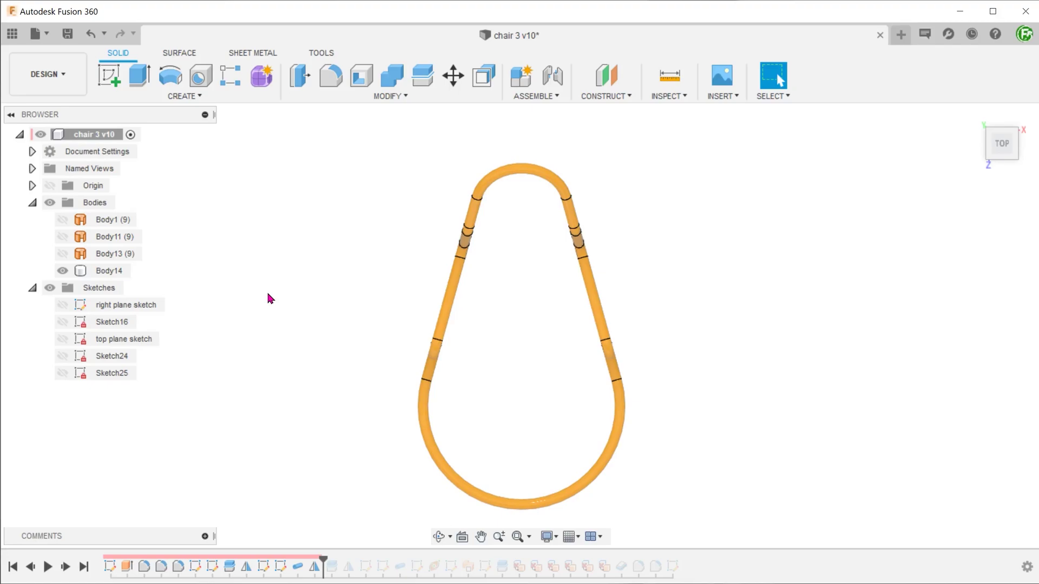
pyautogui.press('F6')
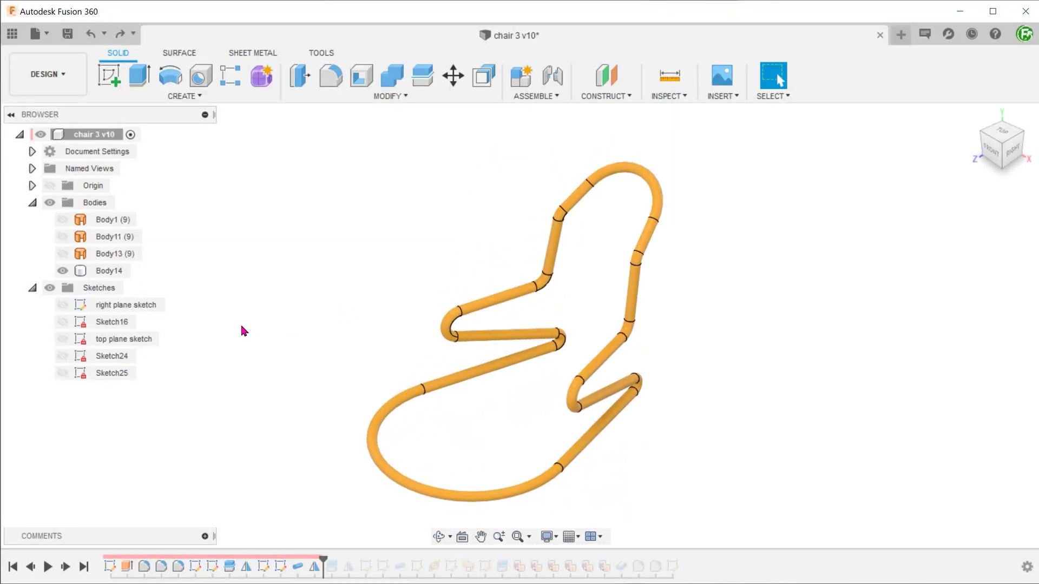
# - Edit the right plane sketch, moving the seat's front point backward to shorten it and the backrest points rearward to recline it, and check the tube
pyautogui.rightClick(135, 304)
pyautogui.click(184, 350)
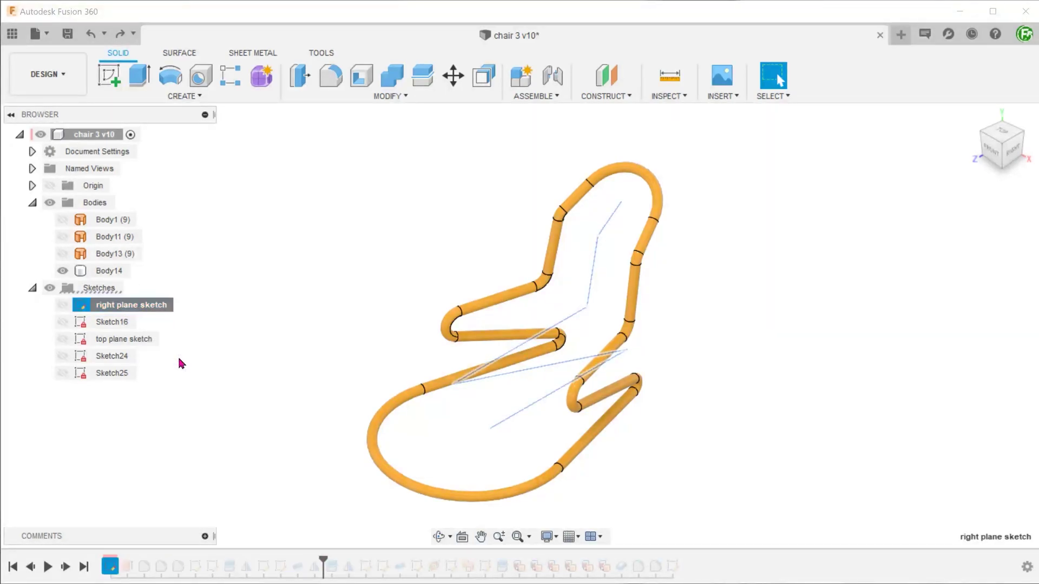
pyautogui.moveTo(421, 350); pyautogui.dragTo(487, 353)
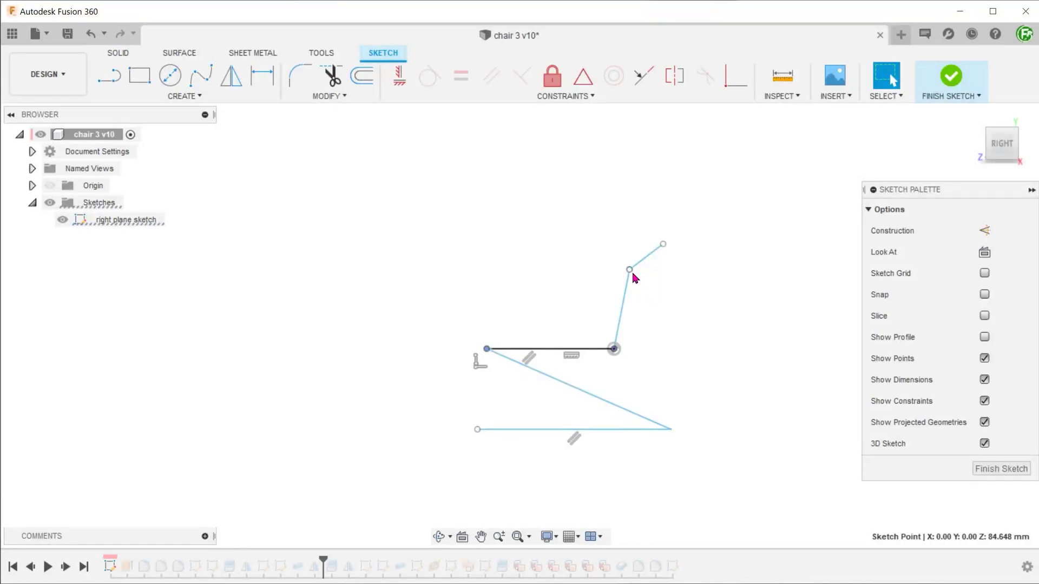
pyautogui.moveTo(630, 270)
pyautogui.mouseDown()
pyautogui.moveTo(648, 275)
pyautogui.moveTo(704, 239)
pyautogui.mouseUp()
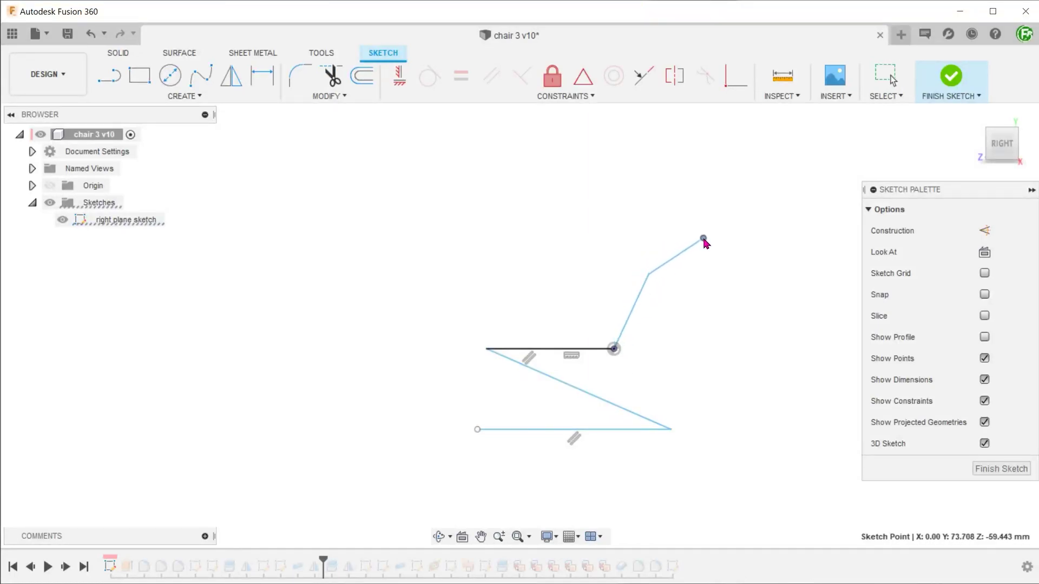
pyautogui.click(946, 81)
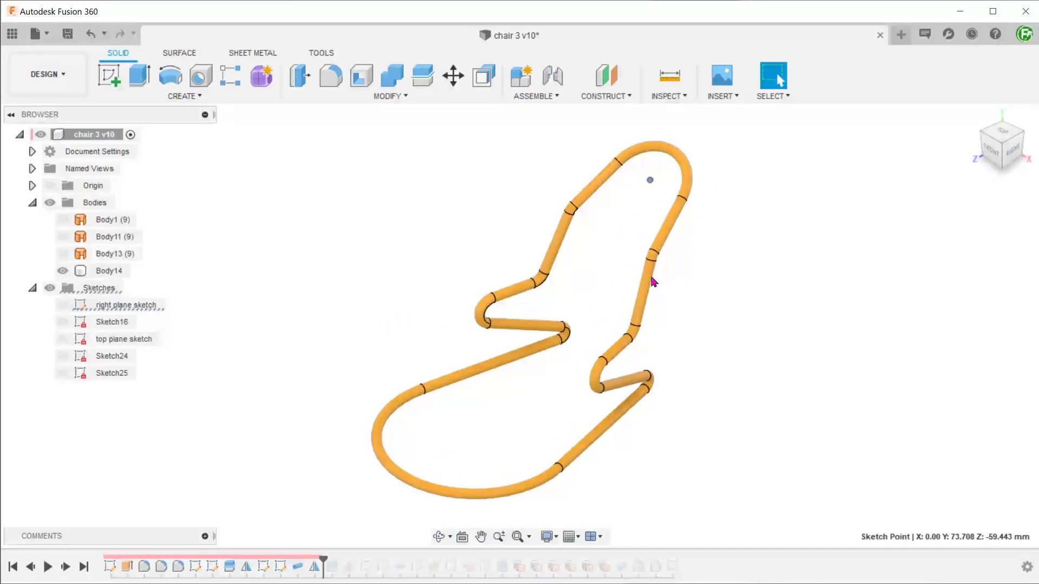
pyautogui.click(1011, 152)
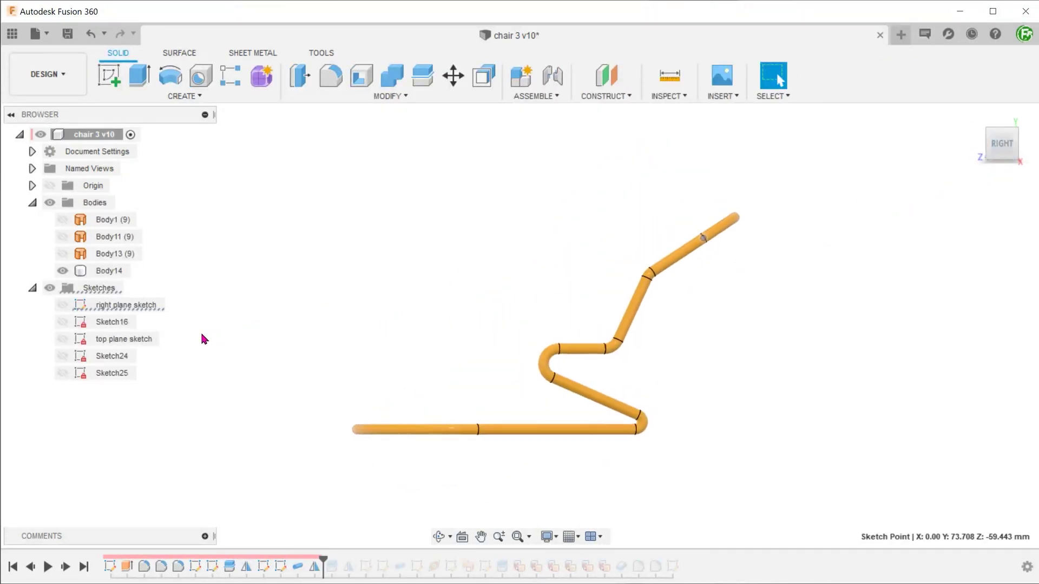